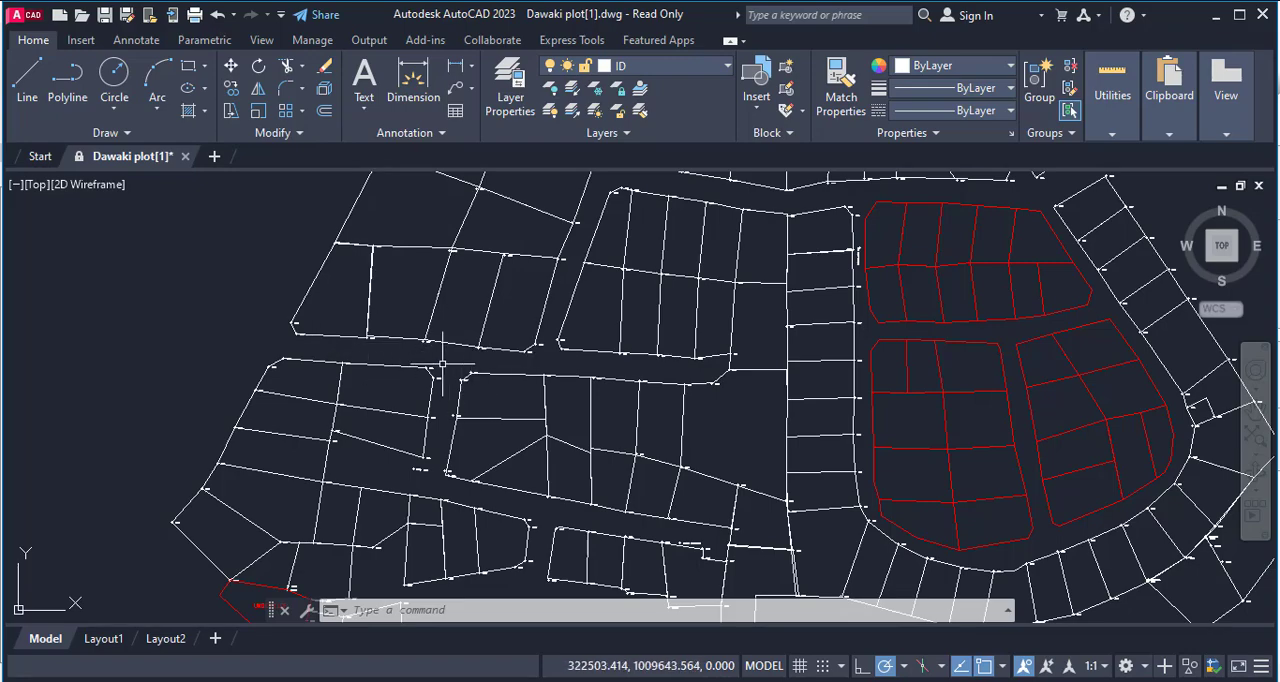
Examine the plot layout of the Dawaki drawing, including the undeveloped parcel and the red plot blocks.
mouse_move(438, 453)
left_mouse_down()
mouse_move(447, 345)
mouse_move(411, 318)
left_mouse_up()
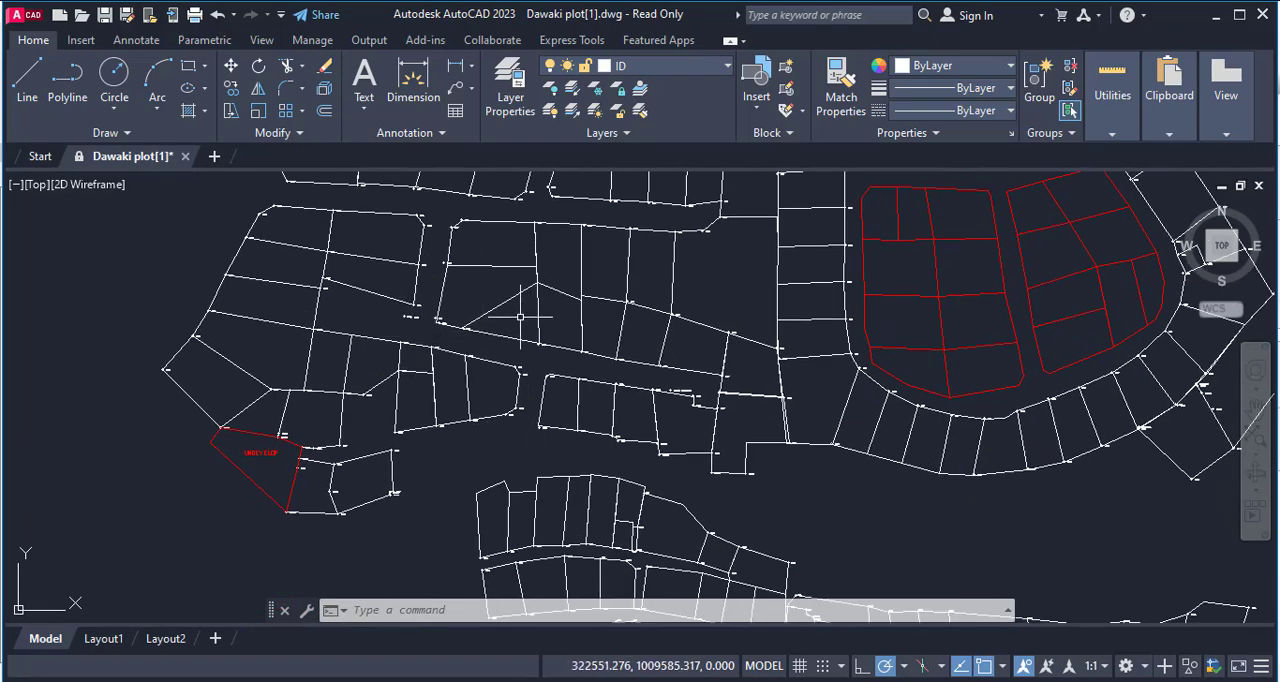
left_click_drag(509, 330, 388, 409)
left_click_drag(368, 457, 560, 330)
scroll(303, 430, "up", 5)
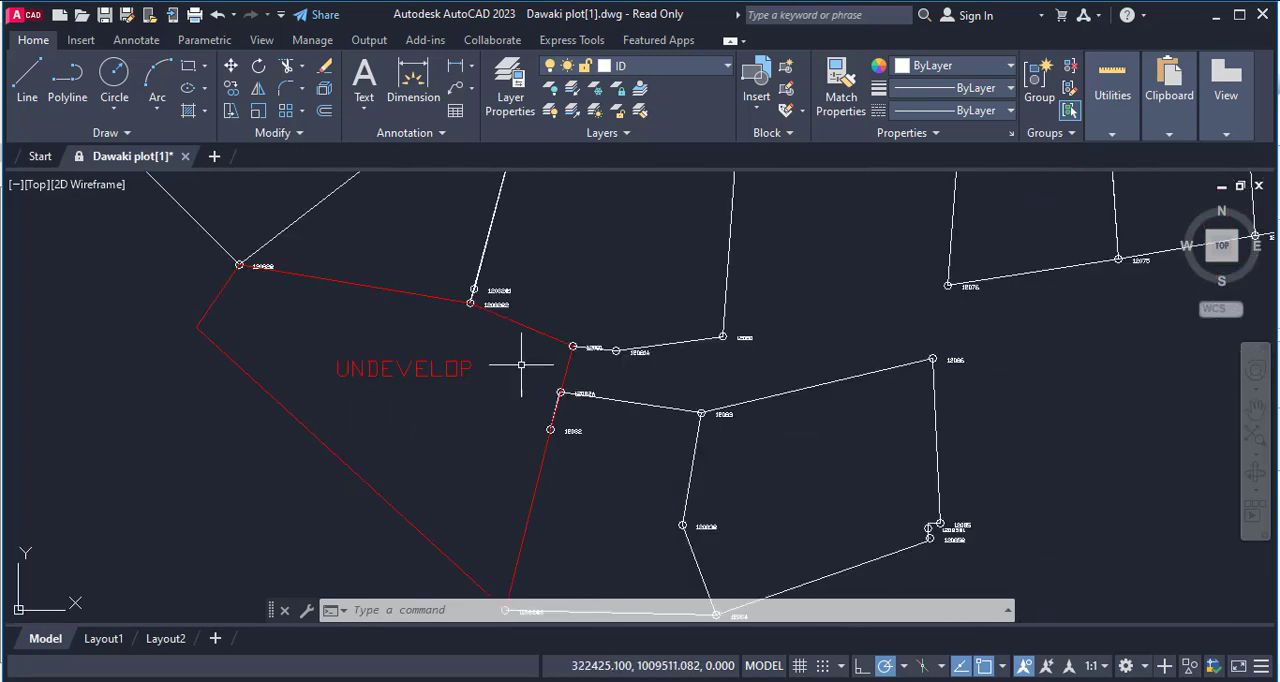
scroll(380, 320, "down", 6)
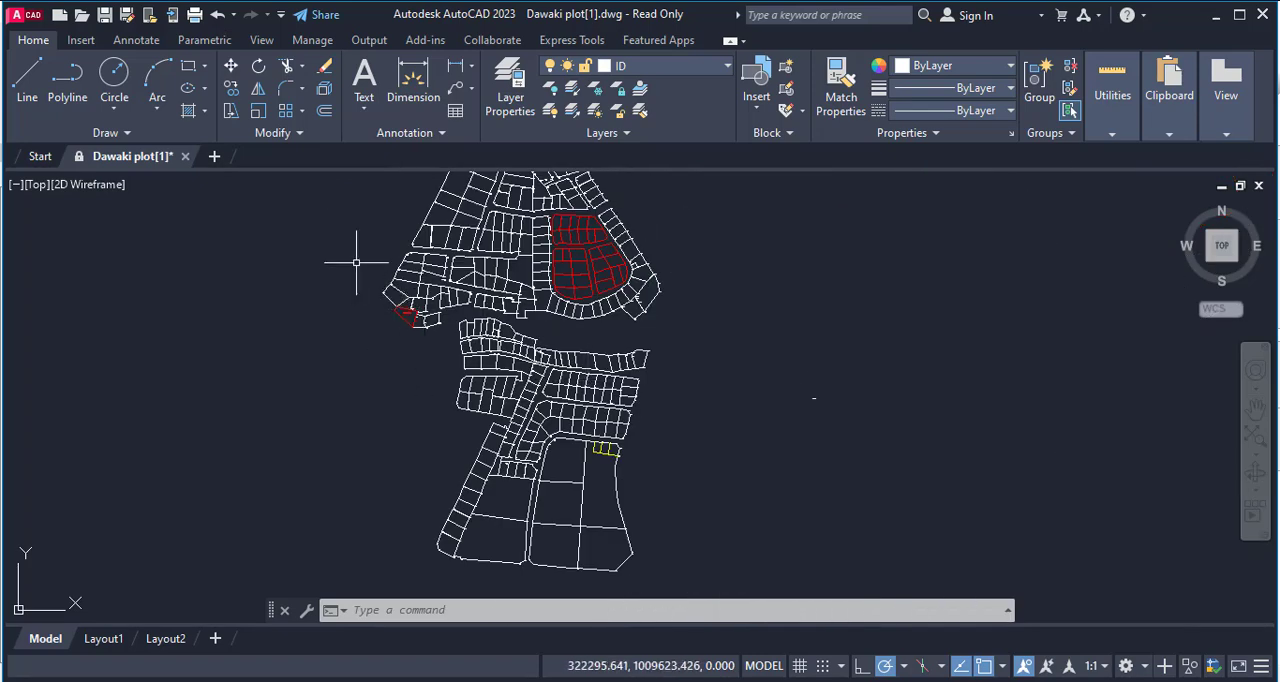
scroll(566, 234, "up", 5)
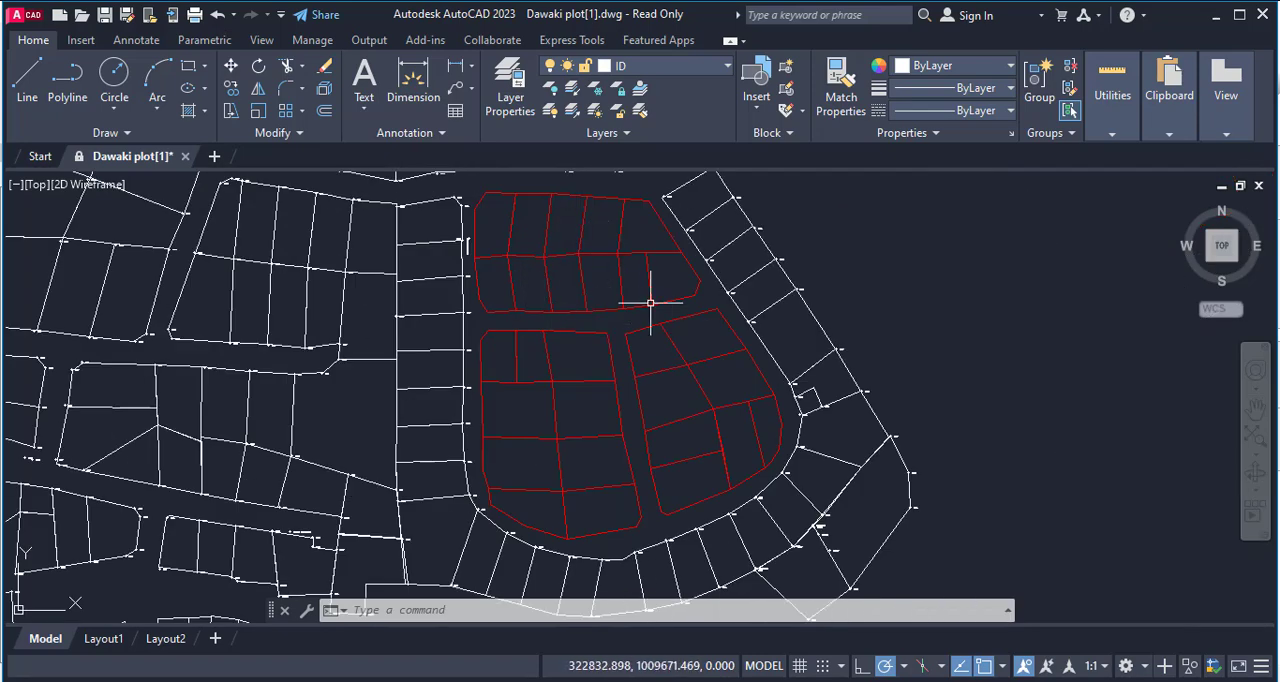
scroll(650, 302, "down", 4)
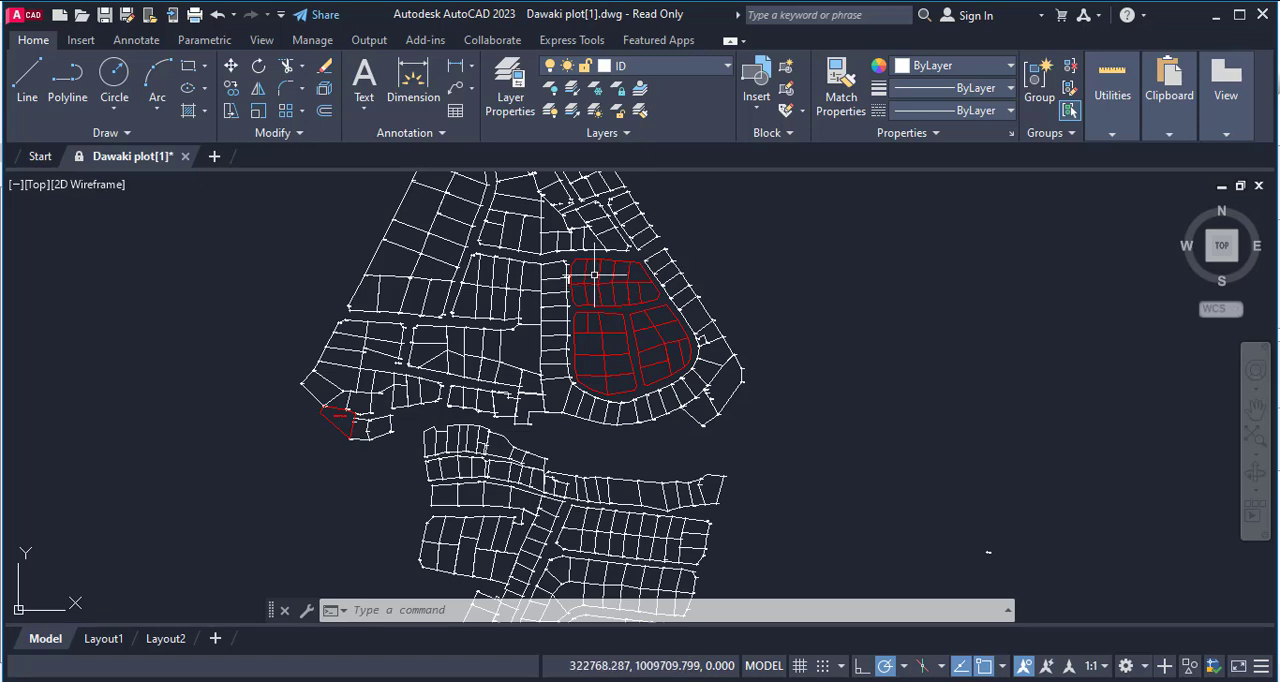
scroll(594, 274, "down", 4)
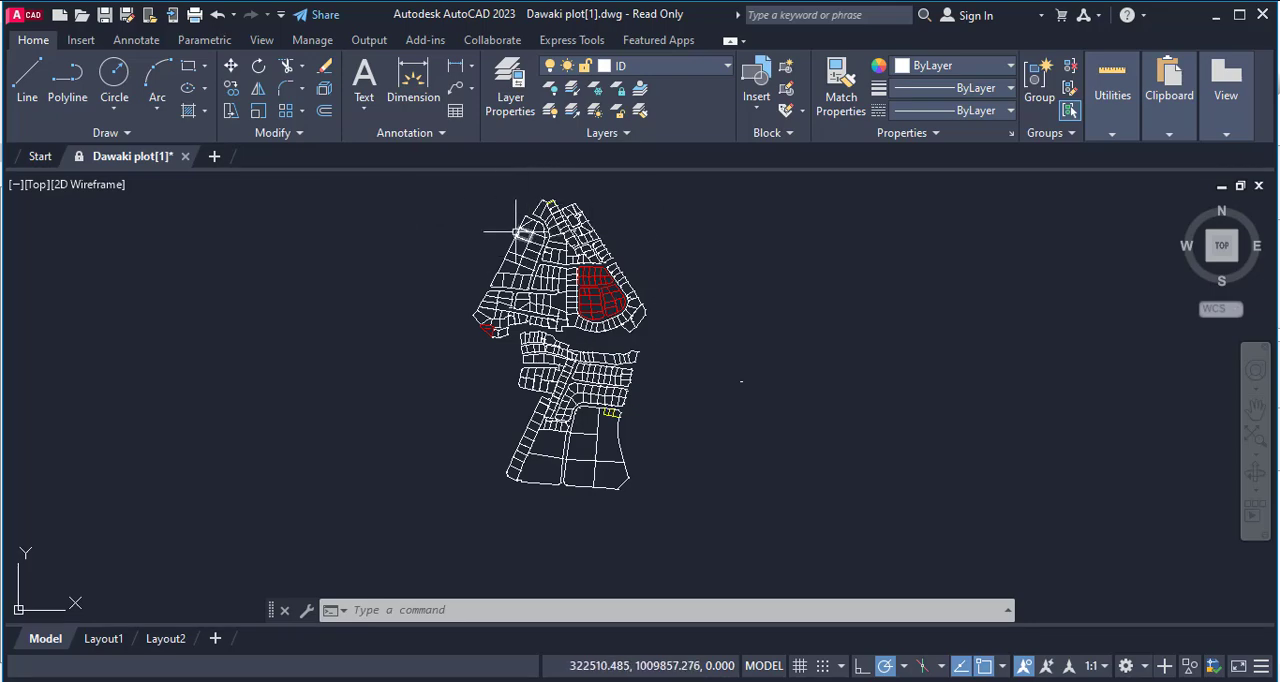
scroll(513, 226, "up", 4)
mouse_move(1093, 622)
left_mouse_down()
mouse_move(1043, 509)
mouse_move(1060, 389)
left_mouse_up()
scroll(771, 405, "down", 6)
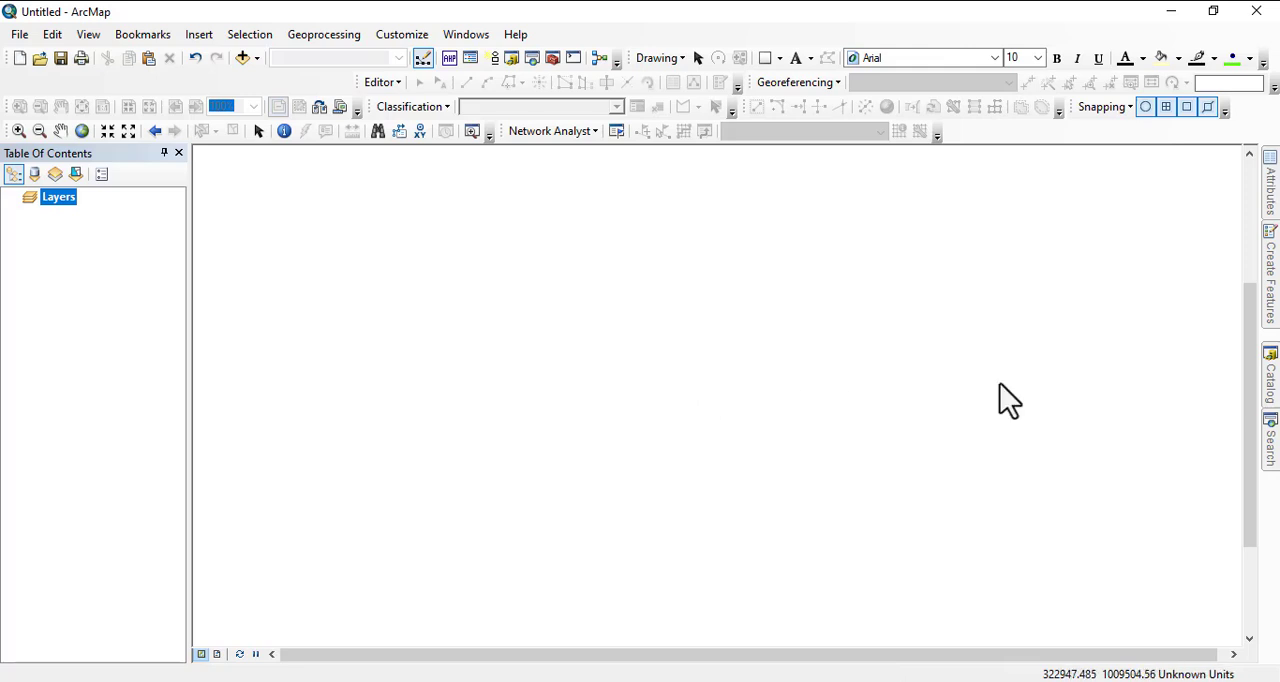
Switch to ArcMap and locate the CAD to Geodatabase search result in the catalog.
left_click(1266, 448)
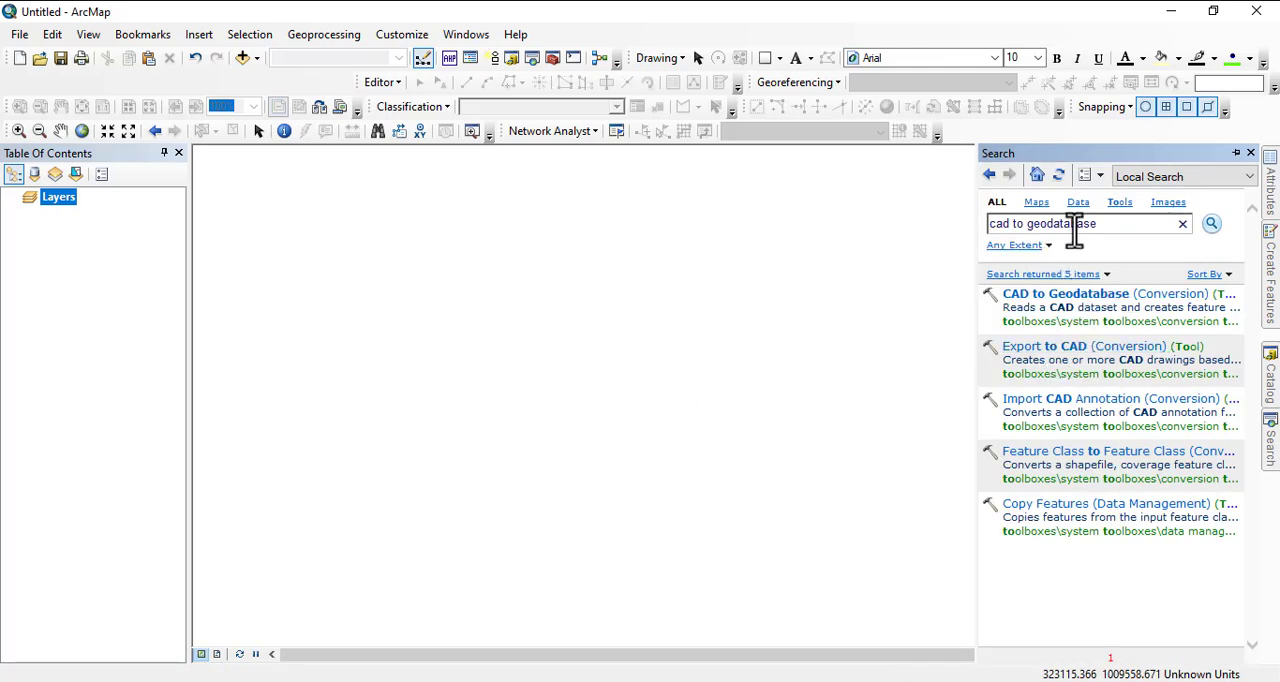
left_click_drag(1112, 226, 954, 245)
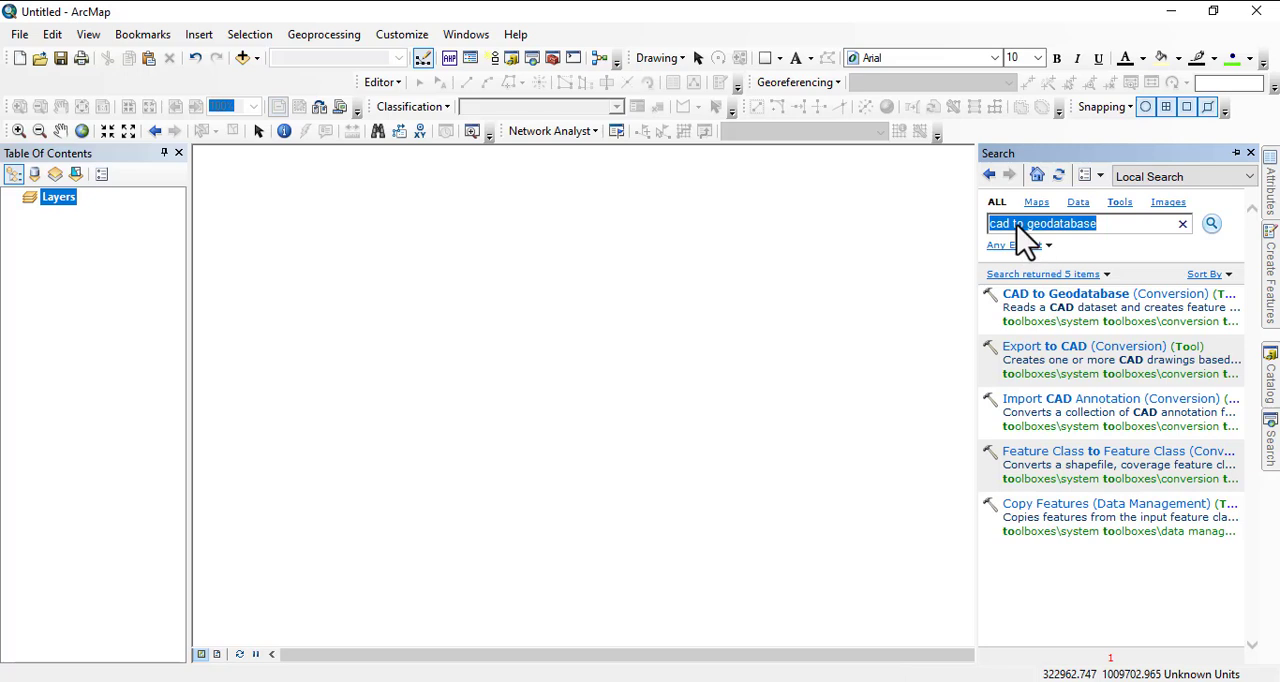
right_click(1072, 296)
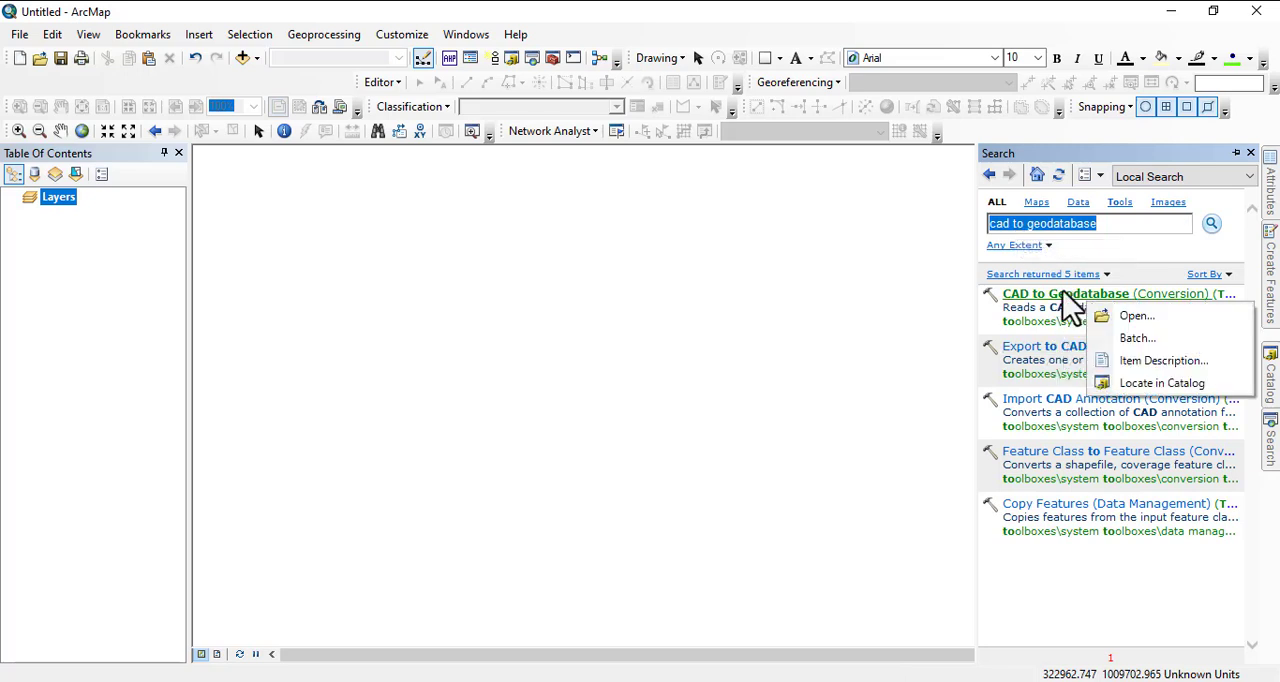
left_click(1150, 383)
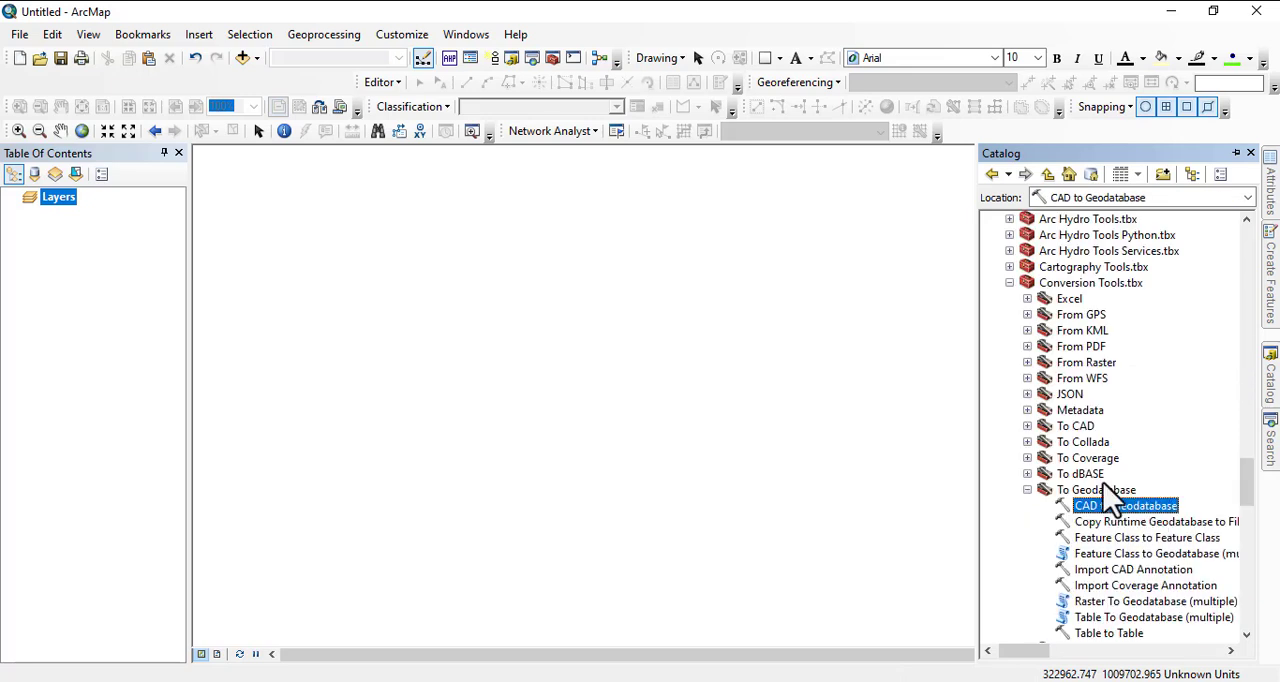
Open the CAD to Geodatabase tool from the To Geodatabase toolset of the Conversion Tools.
scroll(1103, 487, "down", 1)
scroll(1065, 363, "up", 2)
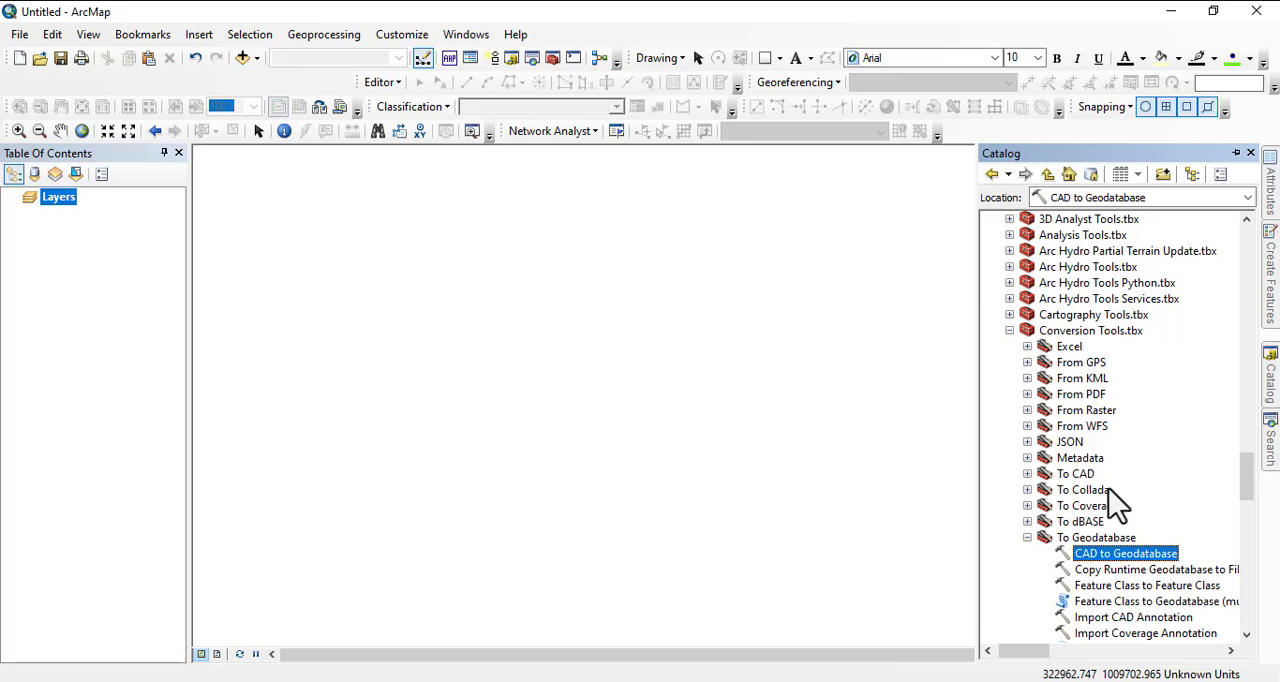
scroll(1117, 505, "down", 2)
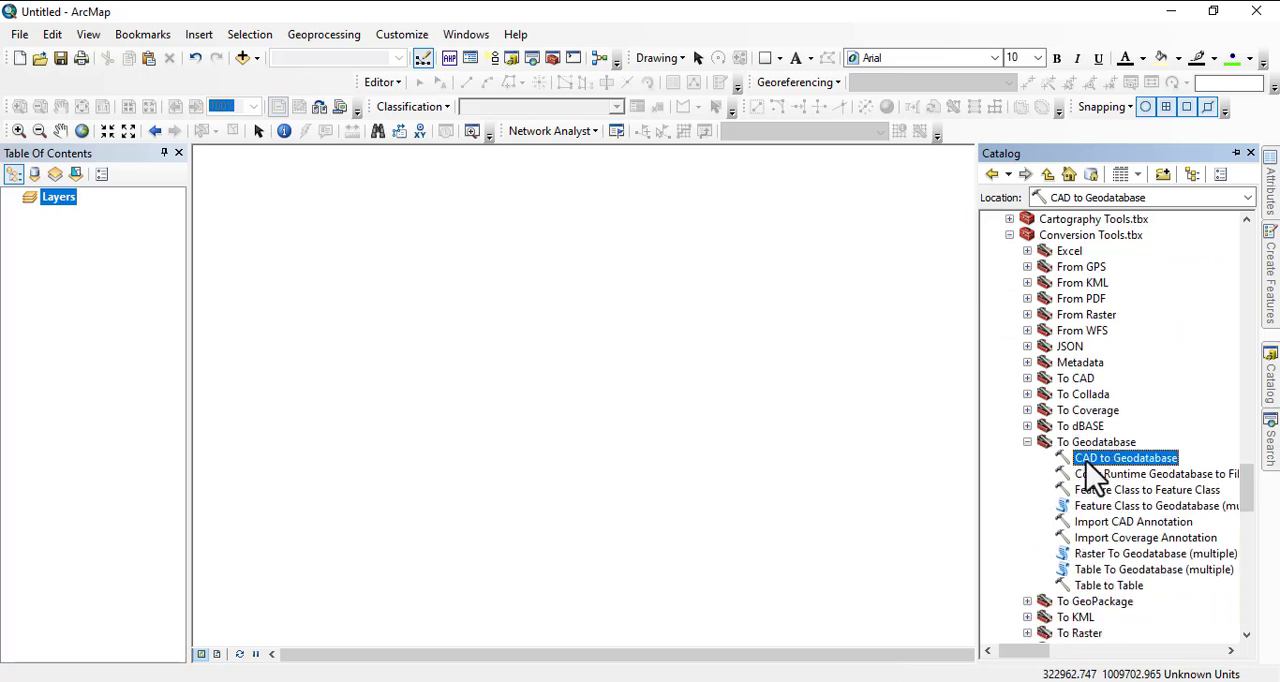
scroll(1085, 455, "down", 1)
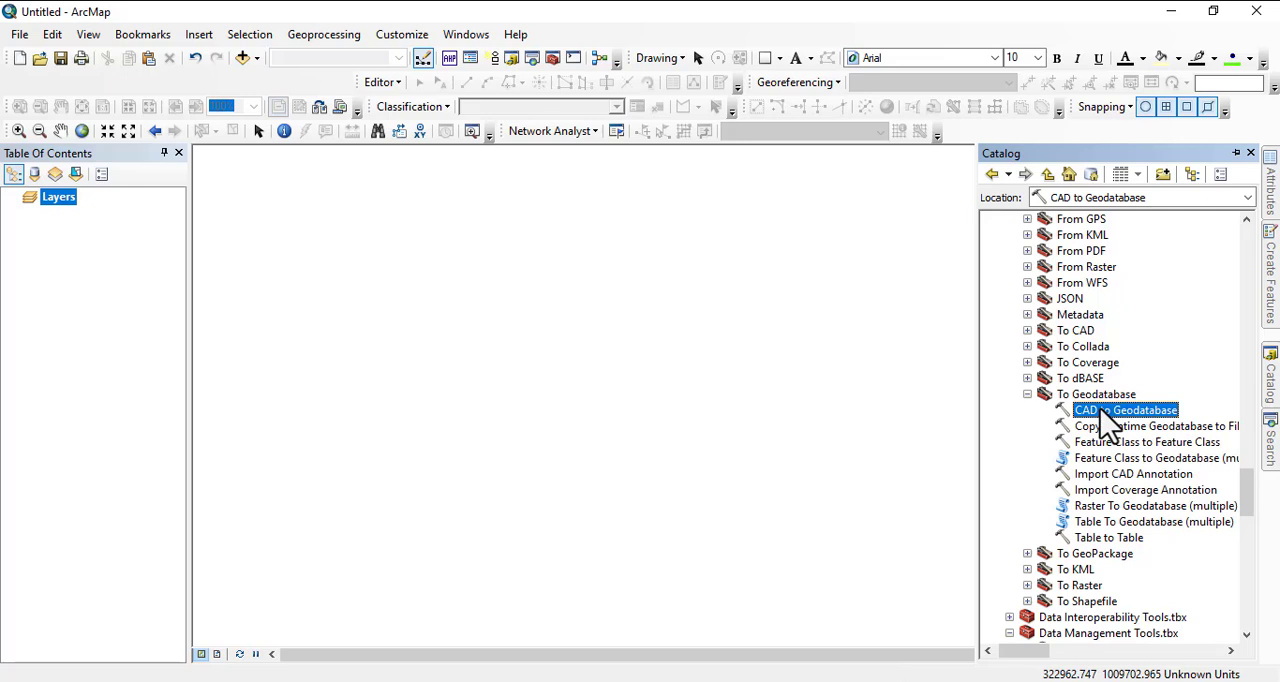
double_click(1110, 412)
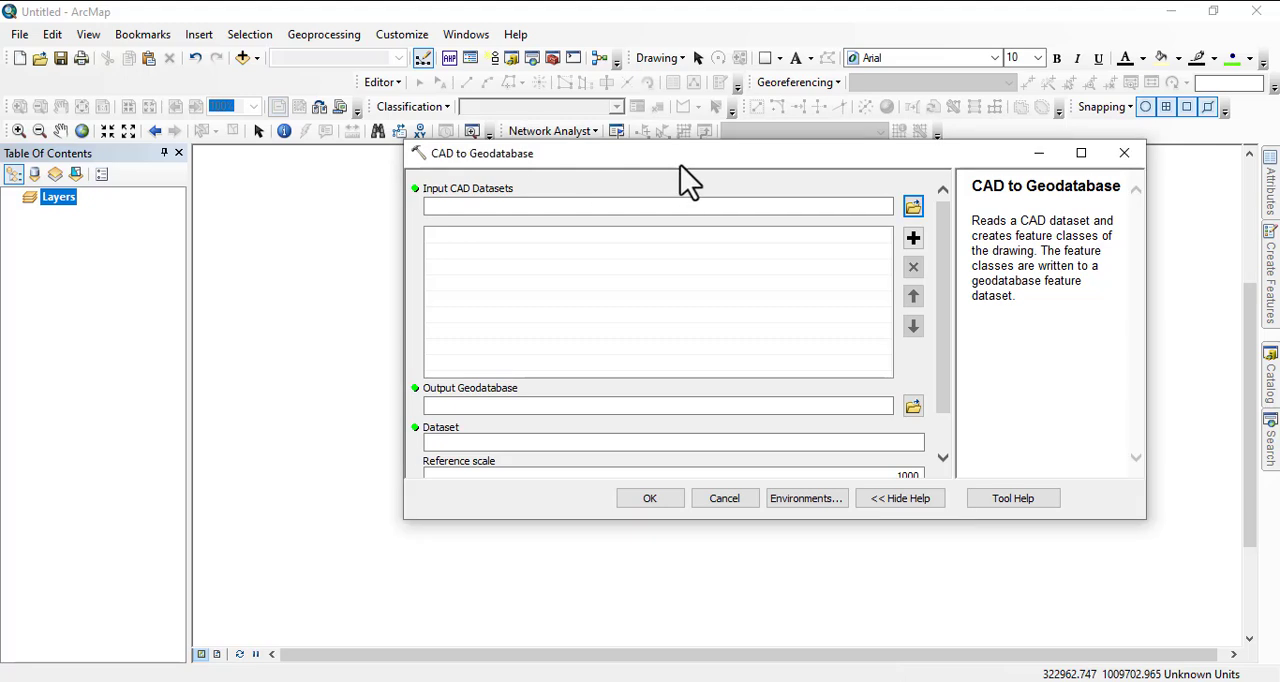
Add Dawaki plot.dwg from the DAWAKI ORTHOPHOTO - Copy folder as the input CAD dataset.
left_click_drag(680, 163, 477, 142)
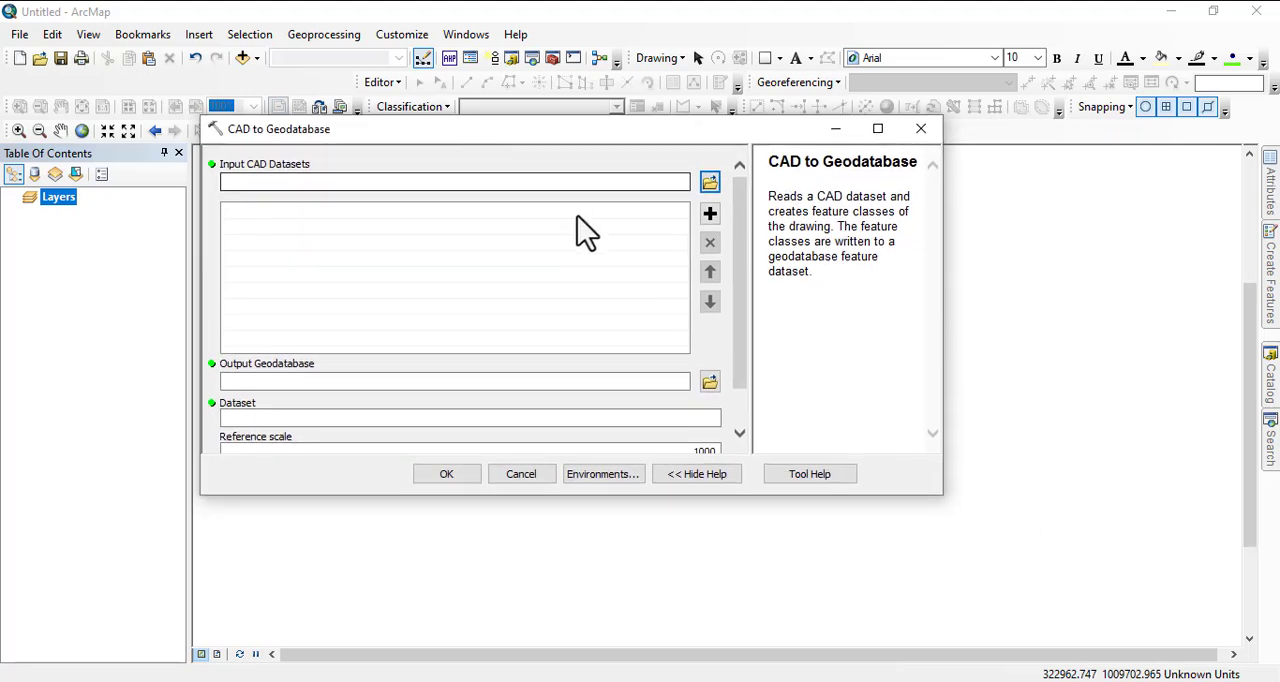
left_click(709, 185)
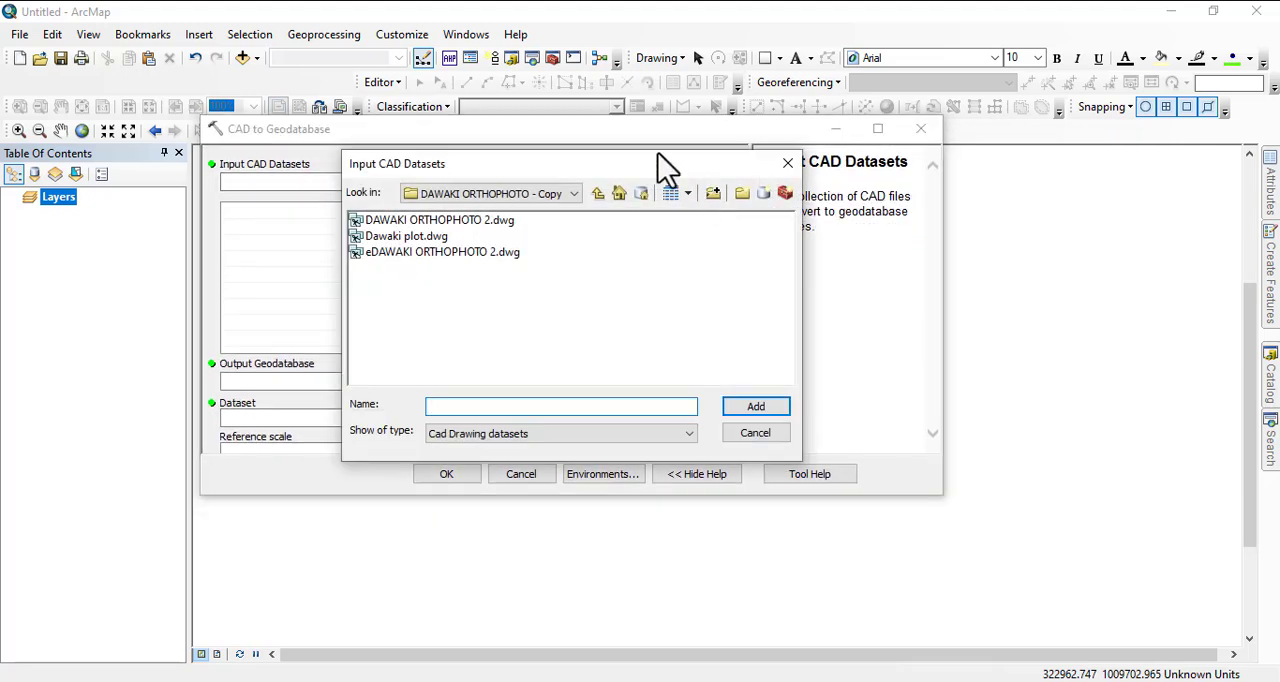
left_click(788, 163)
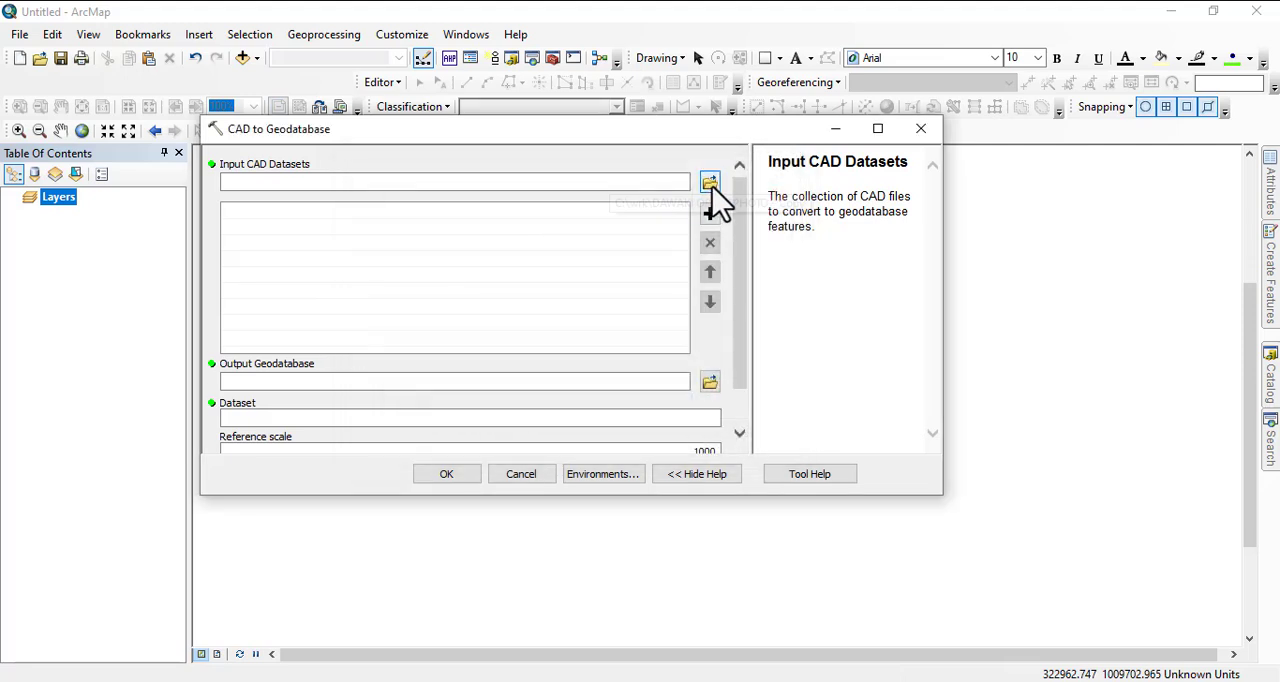
left_click(709, 185)
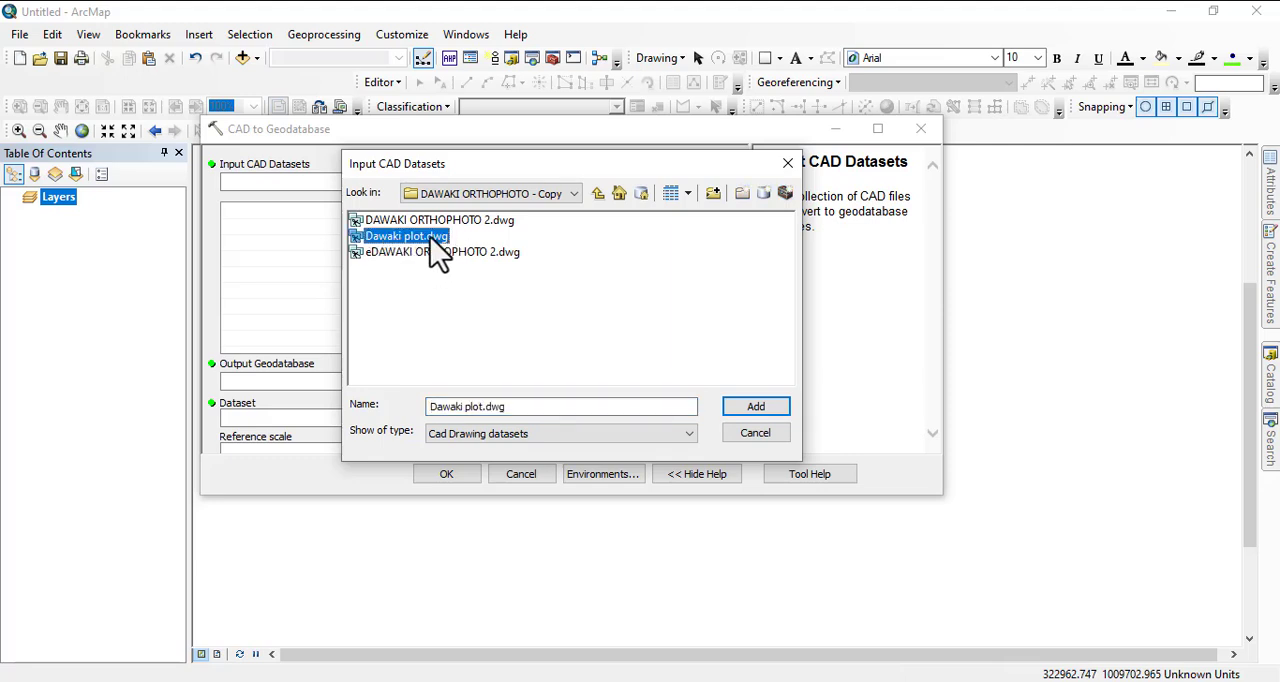
left_click(756, 406)
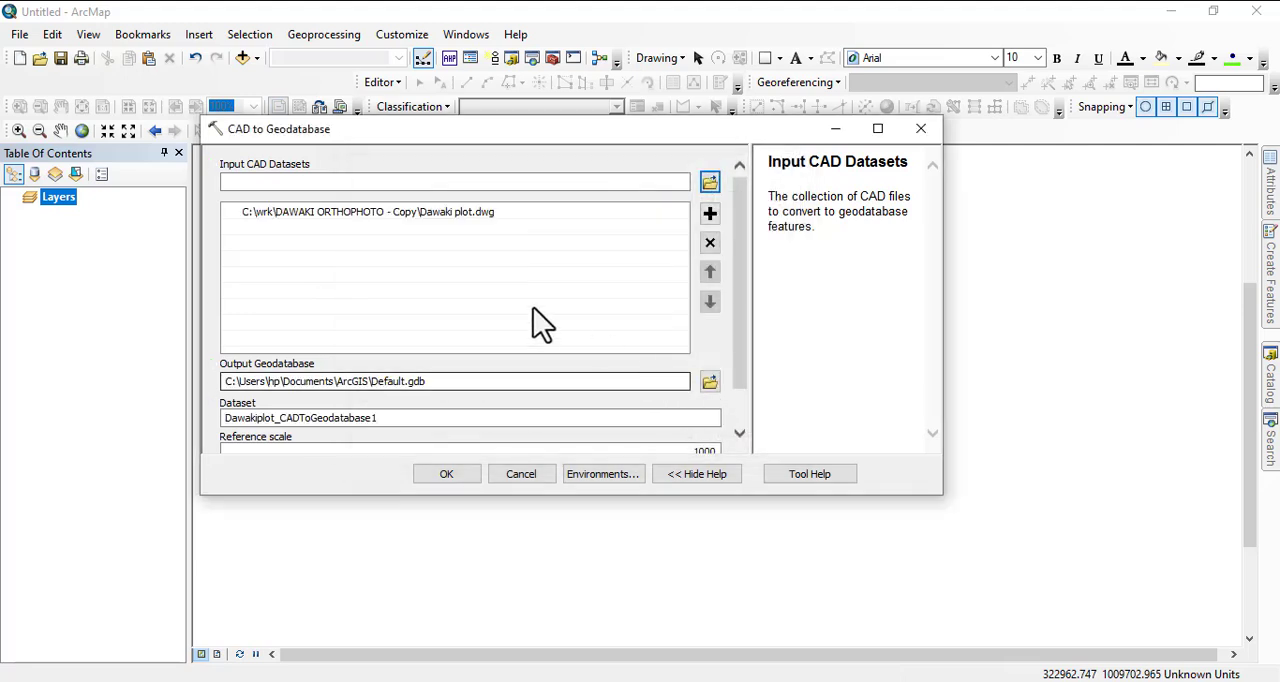
left_click(380, 213)
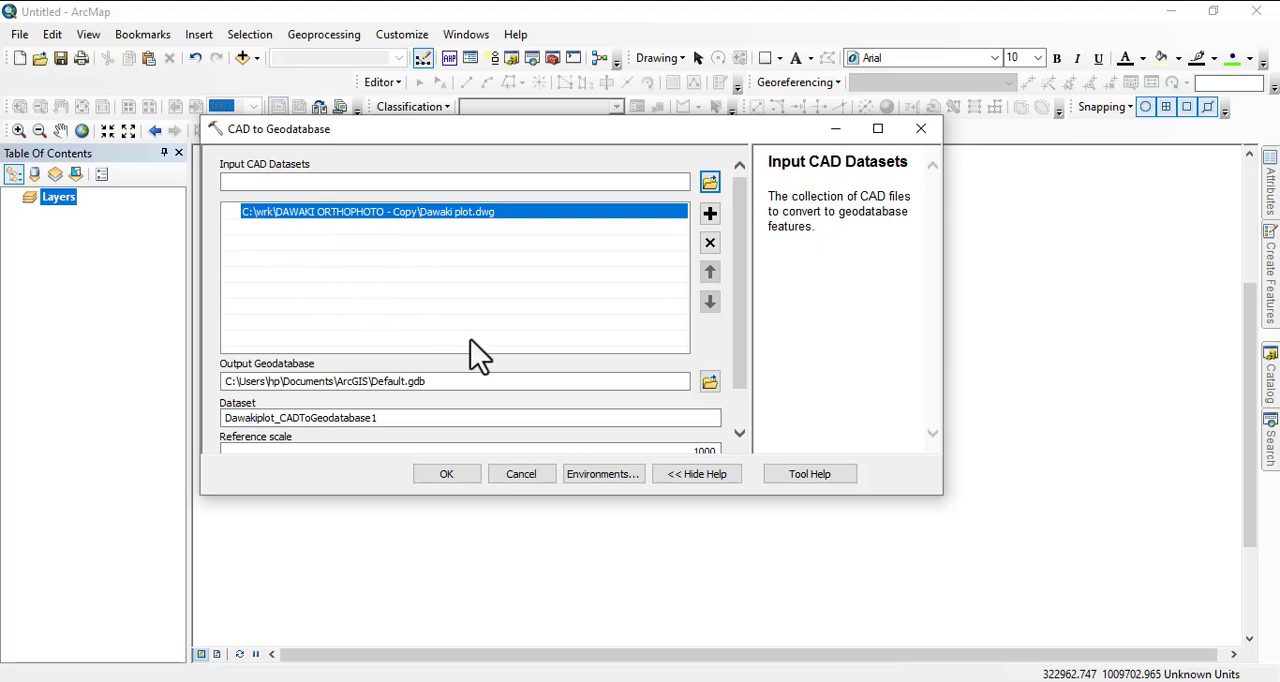
Create a file geodatabase named dawaki in the DAWAKI ORTHOPHOTO - Copy folder and set it as the output geodatabase.
left_click_drag(746, 225, 751, 408)
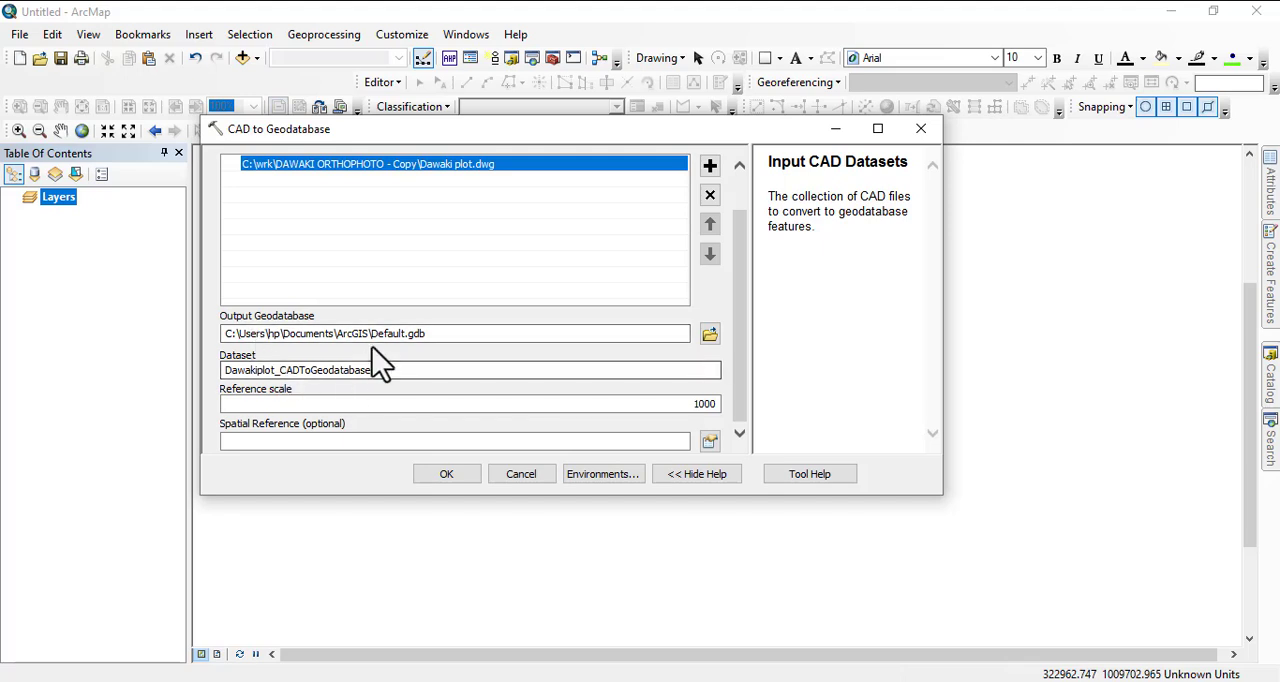
left_click(709, 334)
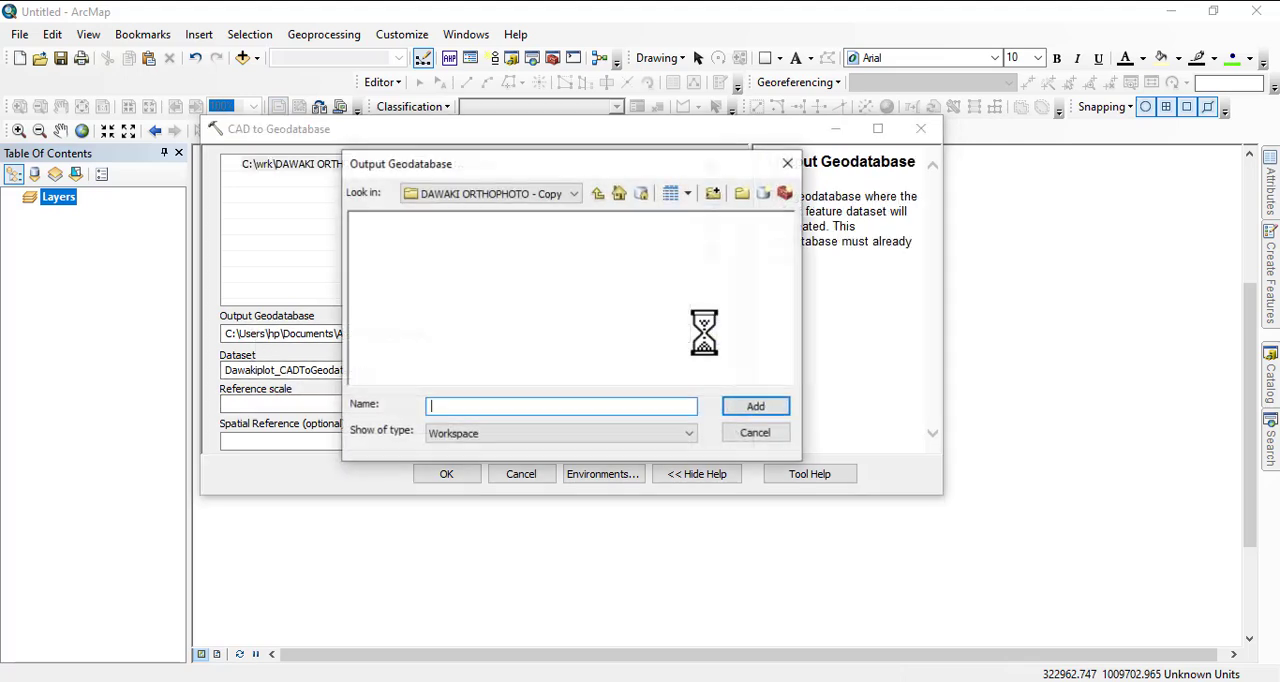
left_click(787, 163)
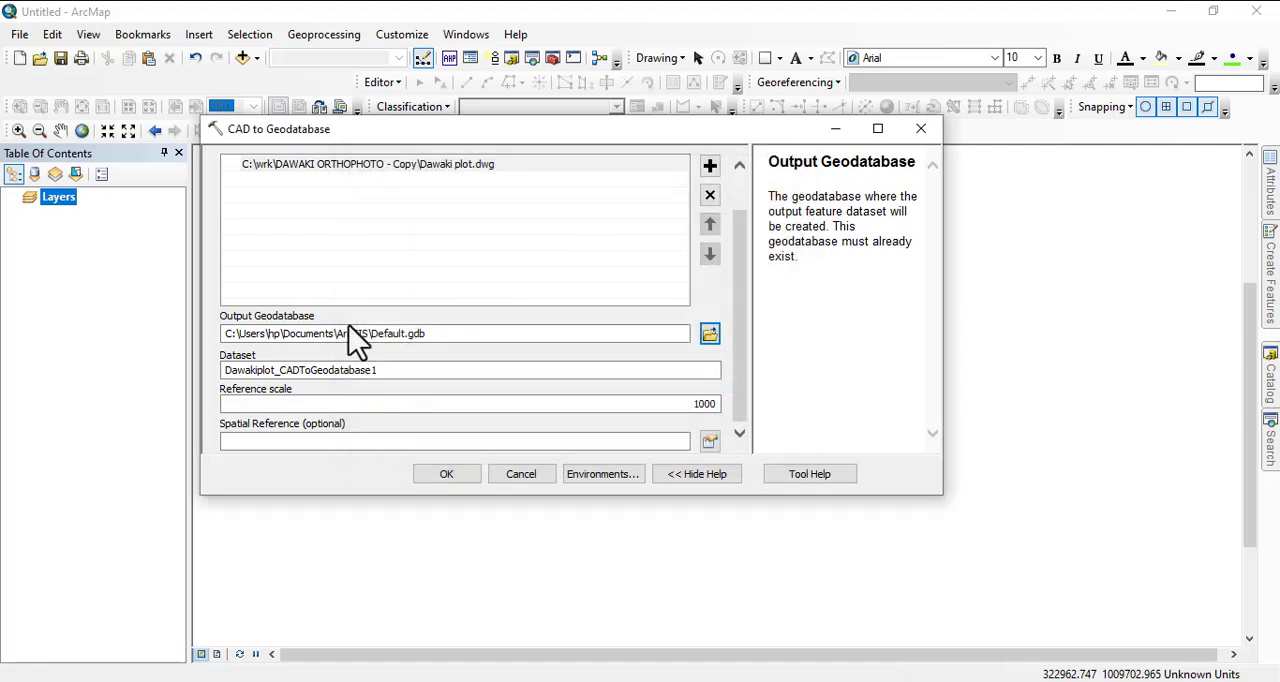
left_click(709, 335)
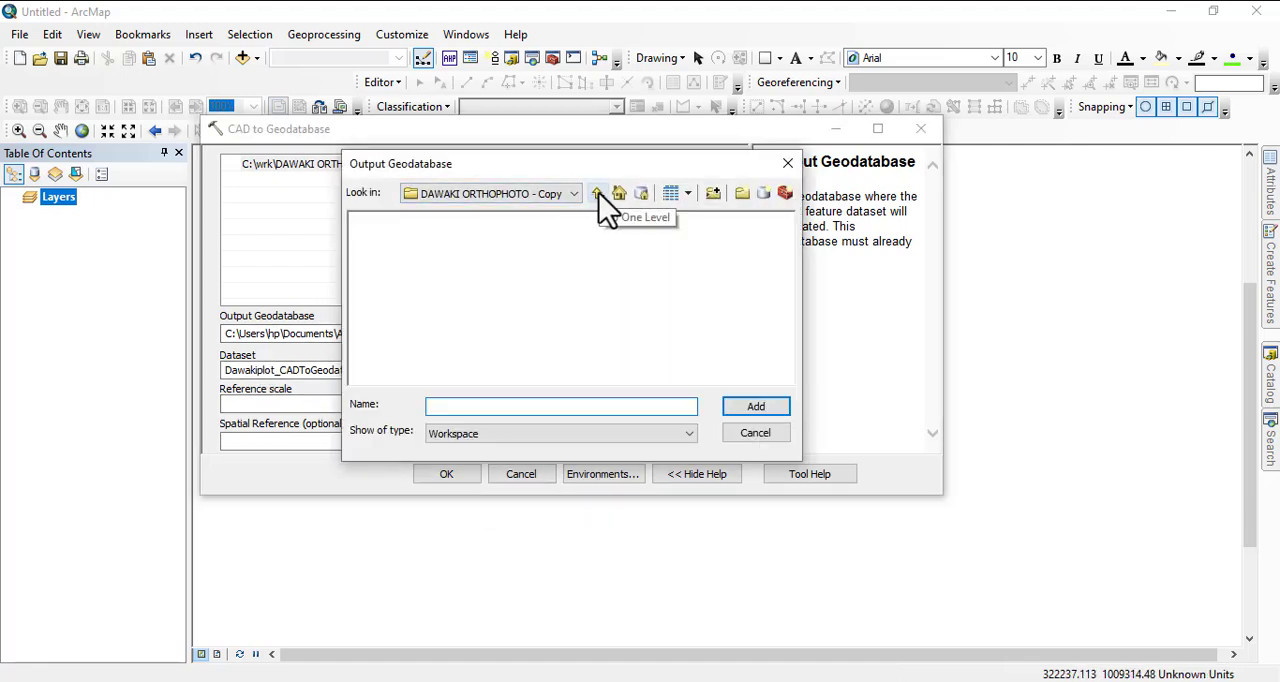
left_click(785, 193)
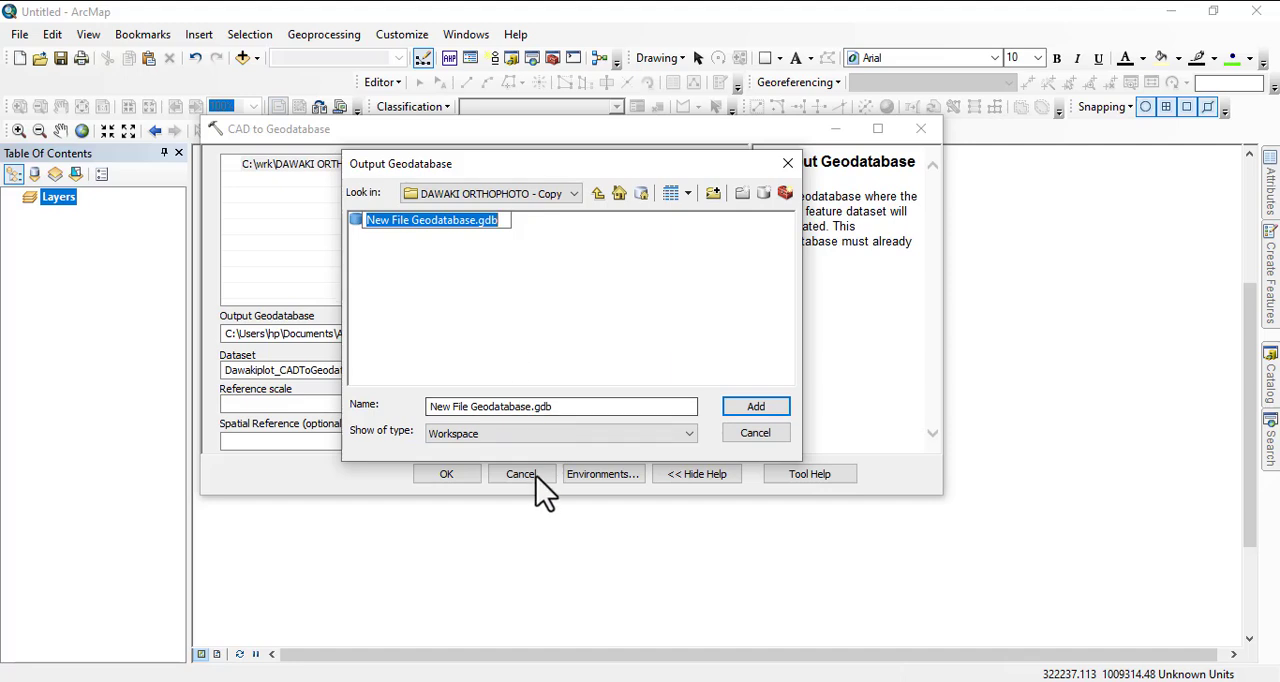
type("daw")
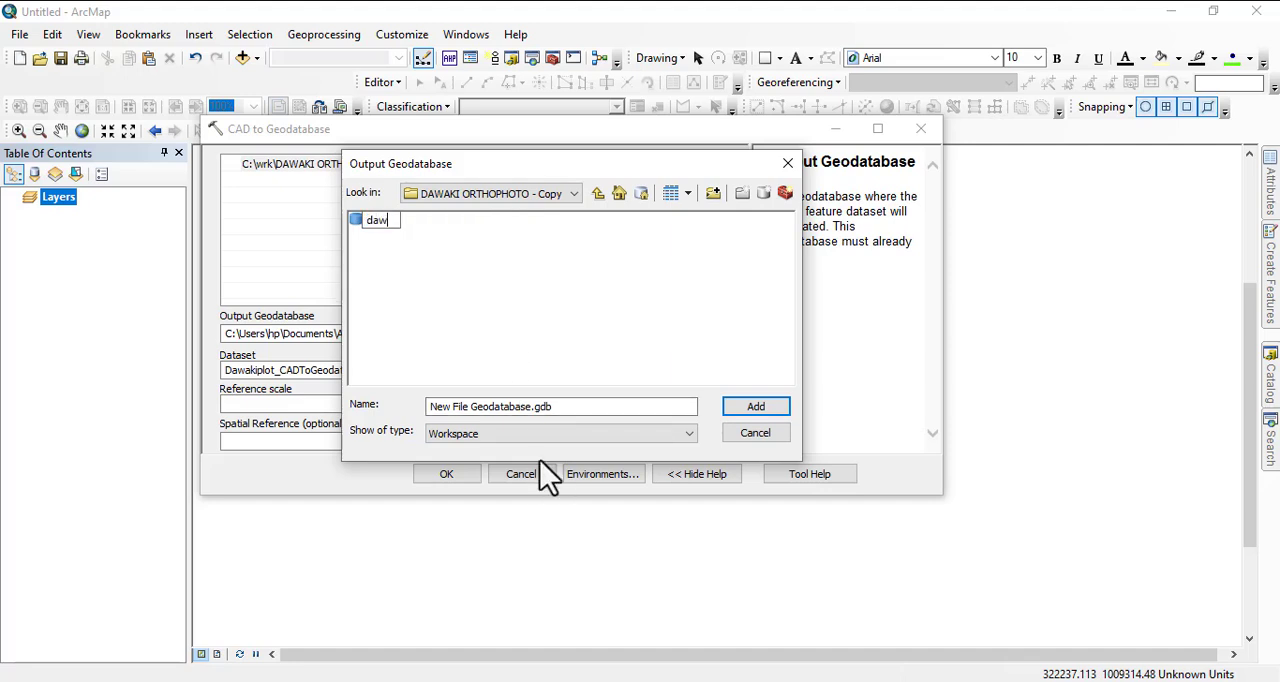
type("aki")
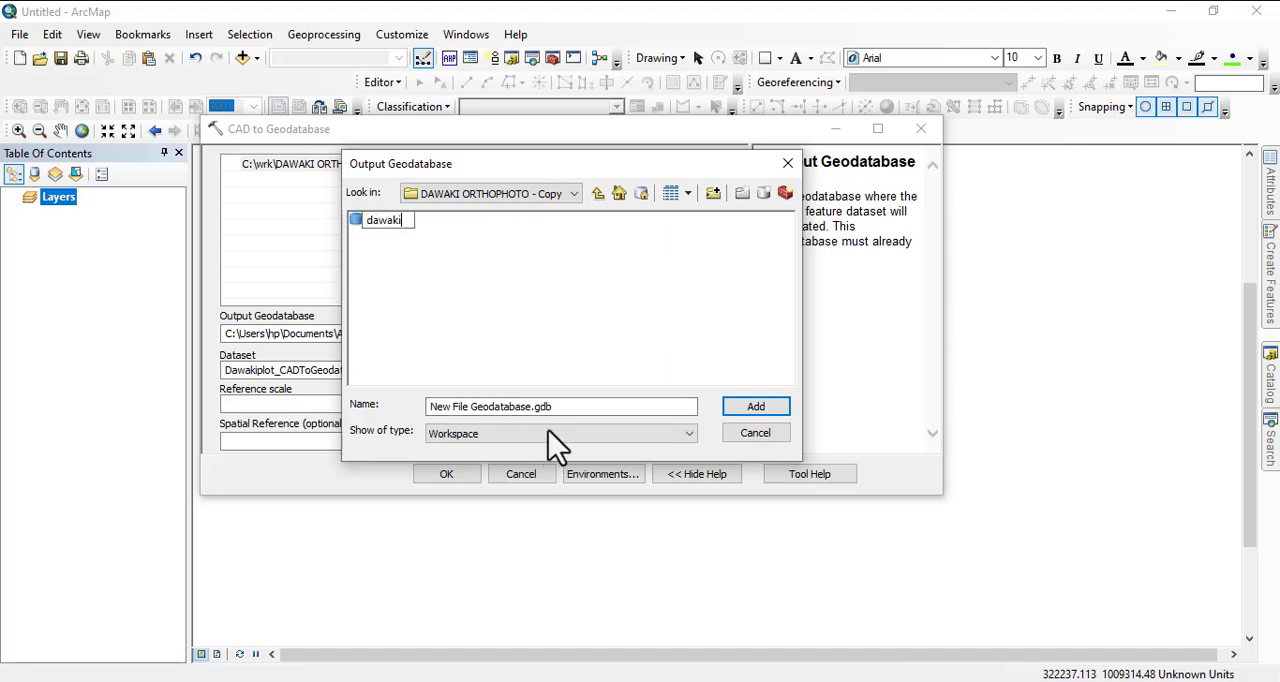
left_click(431, 299)
left_click(378, 221)
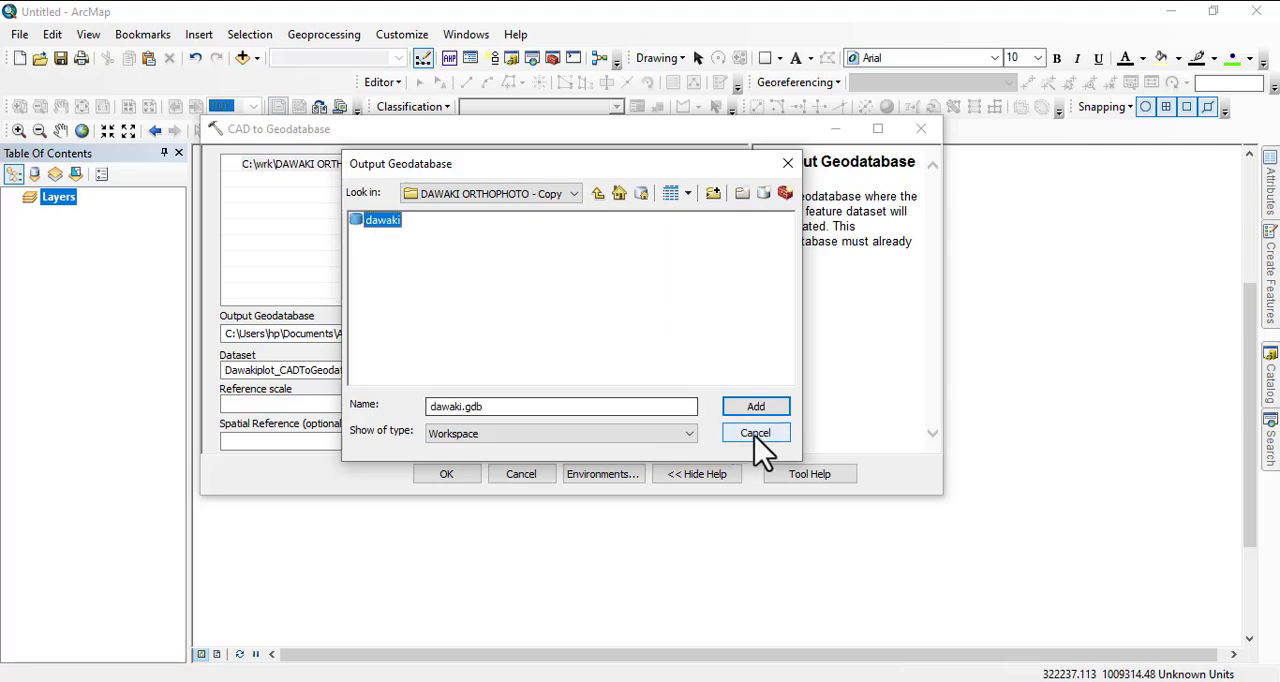
left_click(758, 410)
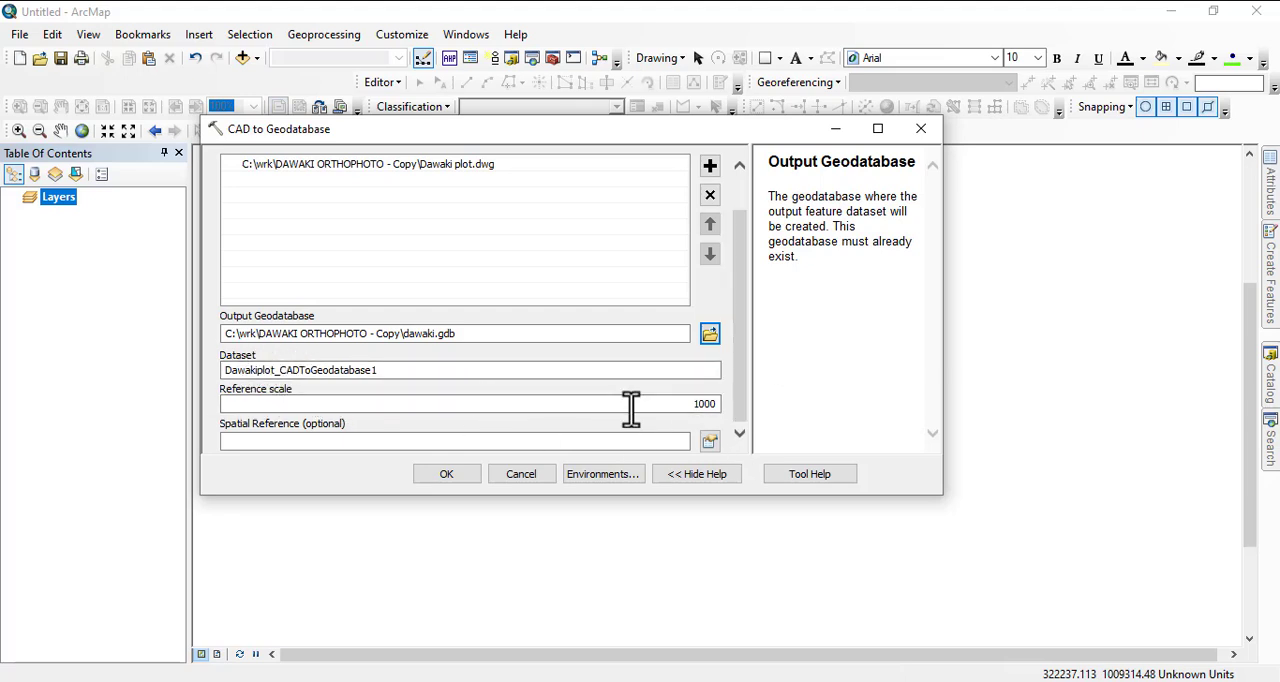
Set the spatial reference to WGS 1984 UTM Zone 32N and run the CAD to Geodatabase conversion.
left_click(709, 445)
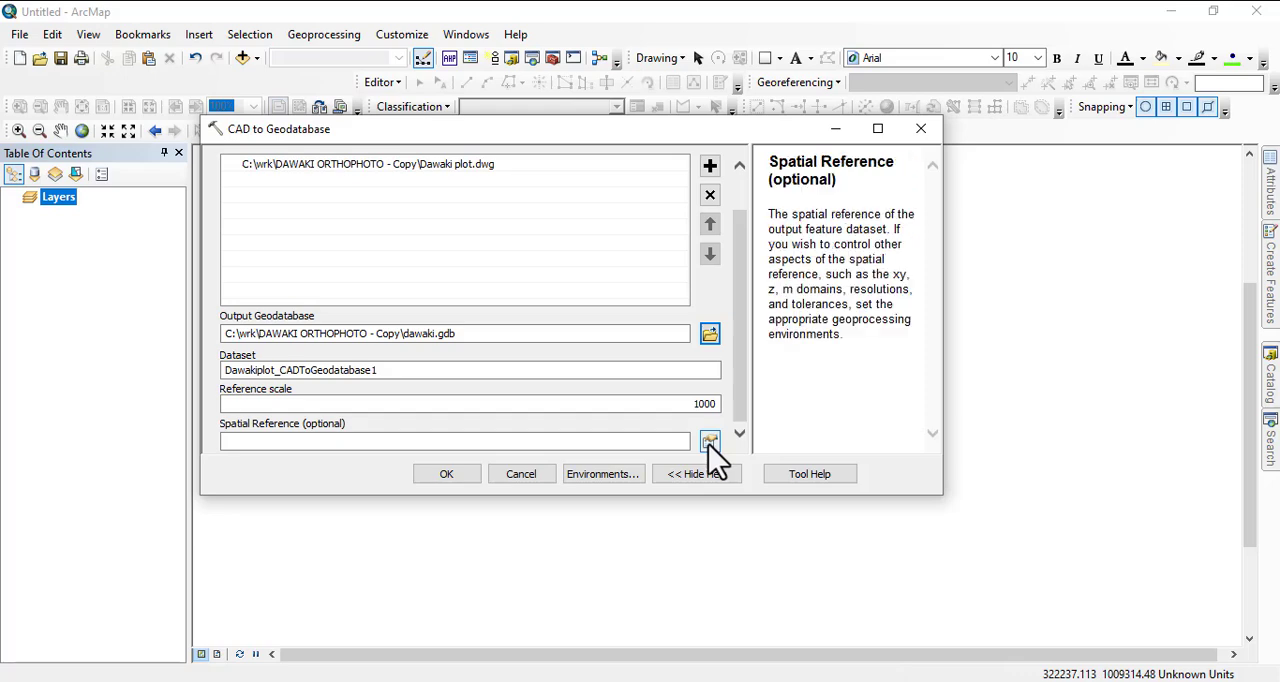
left_click(515, 267)
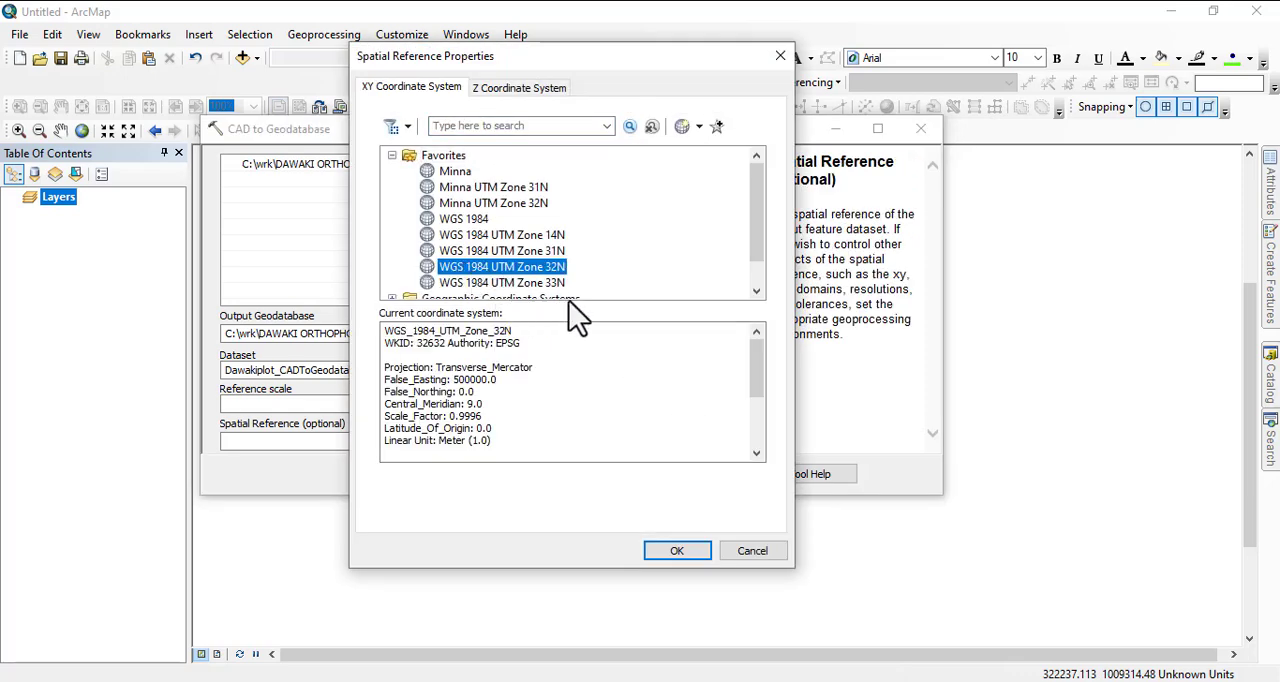
left_click(674, 553)
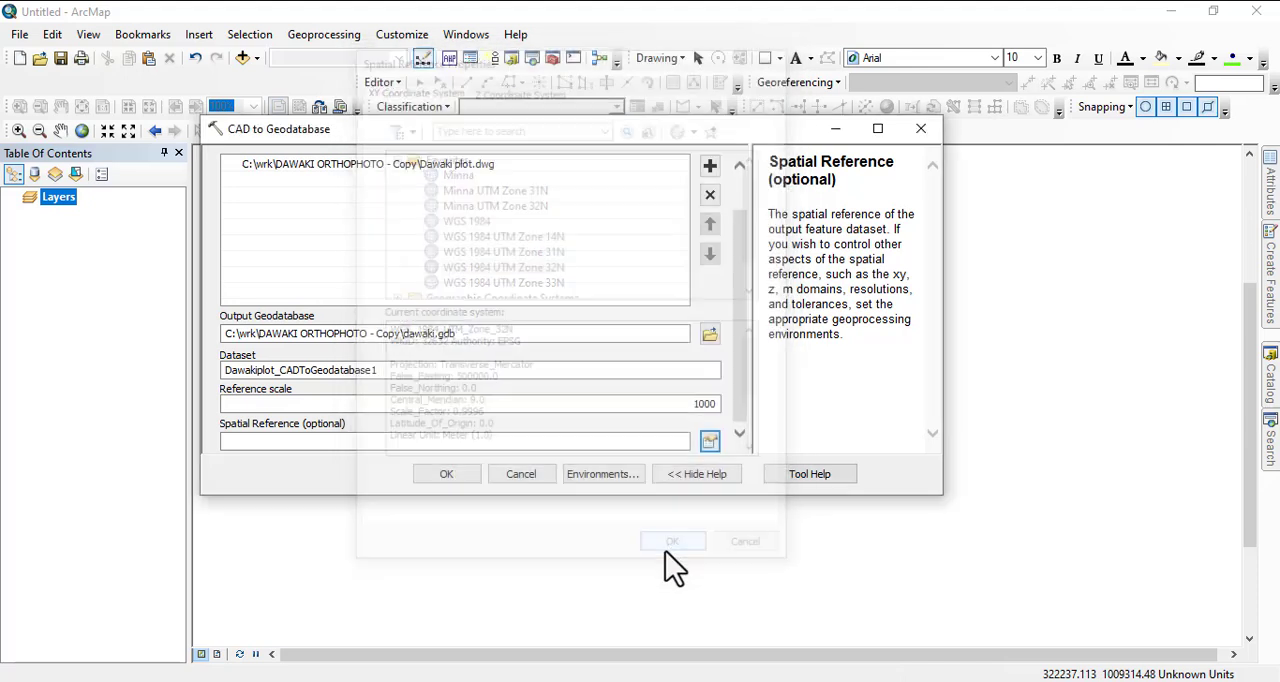
left_click(447, 474)
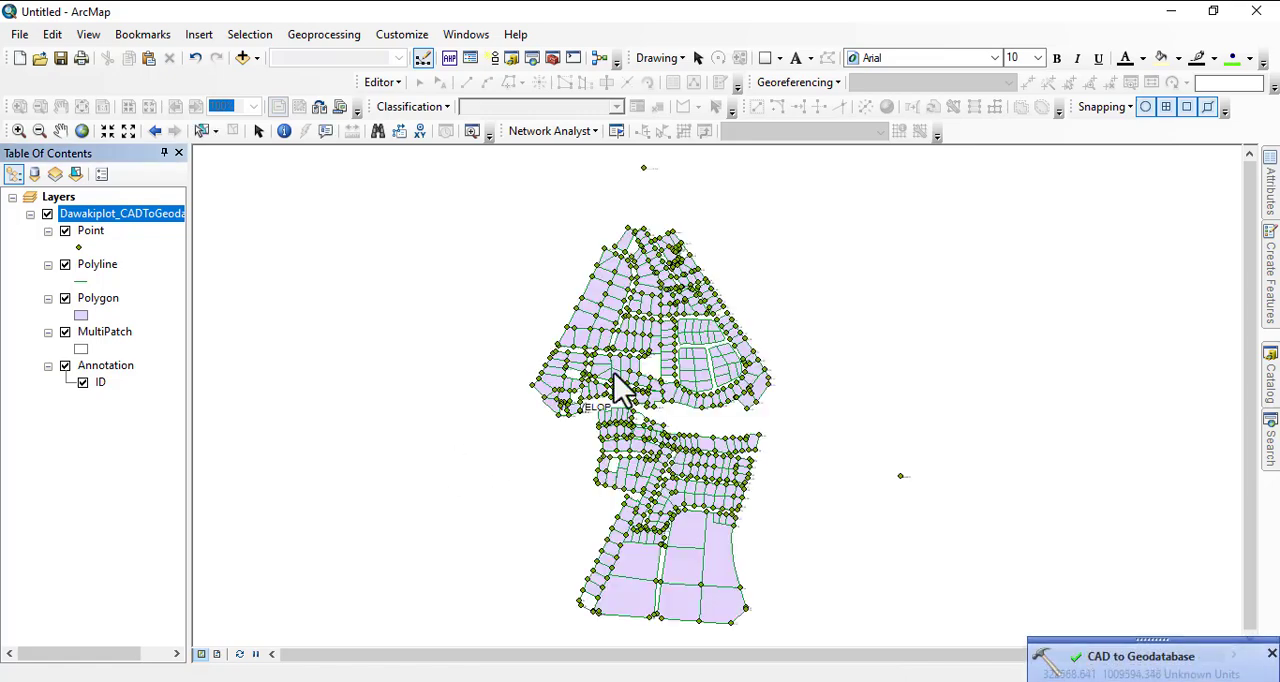
scroll(608, 314, "up", 5)
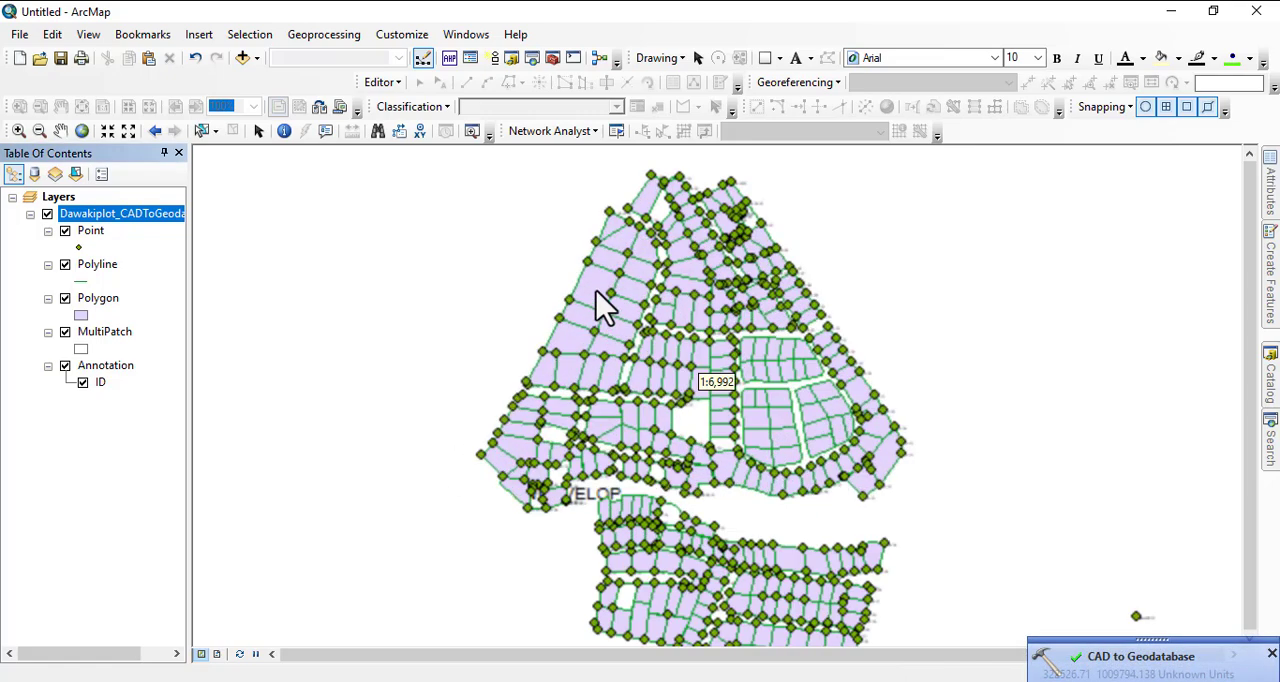
Ungroup the Dawakiplot_CADToGeodatabase1 group layer into its separate feature layers.
right_click(111, 214)
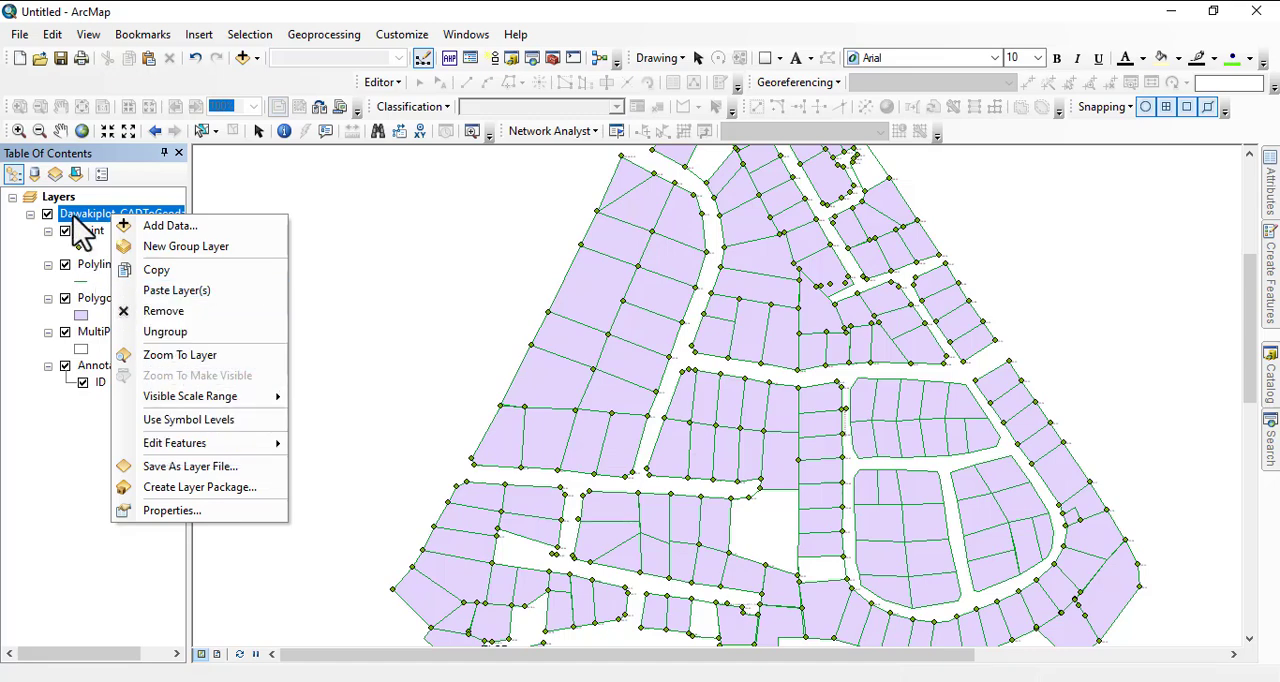
left_click(40, 262)
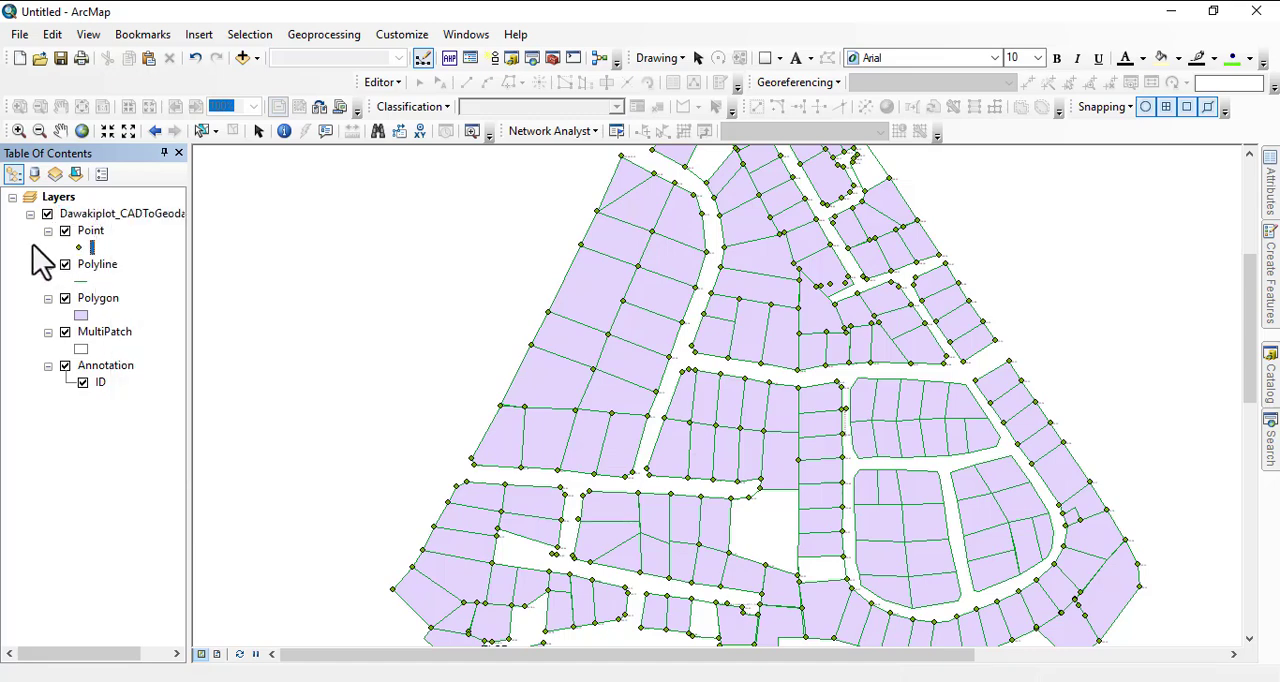
right_click(97, 216)
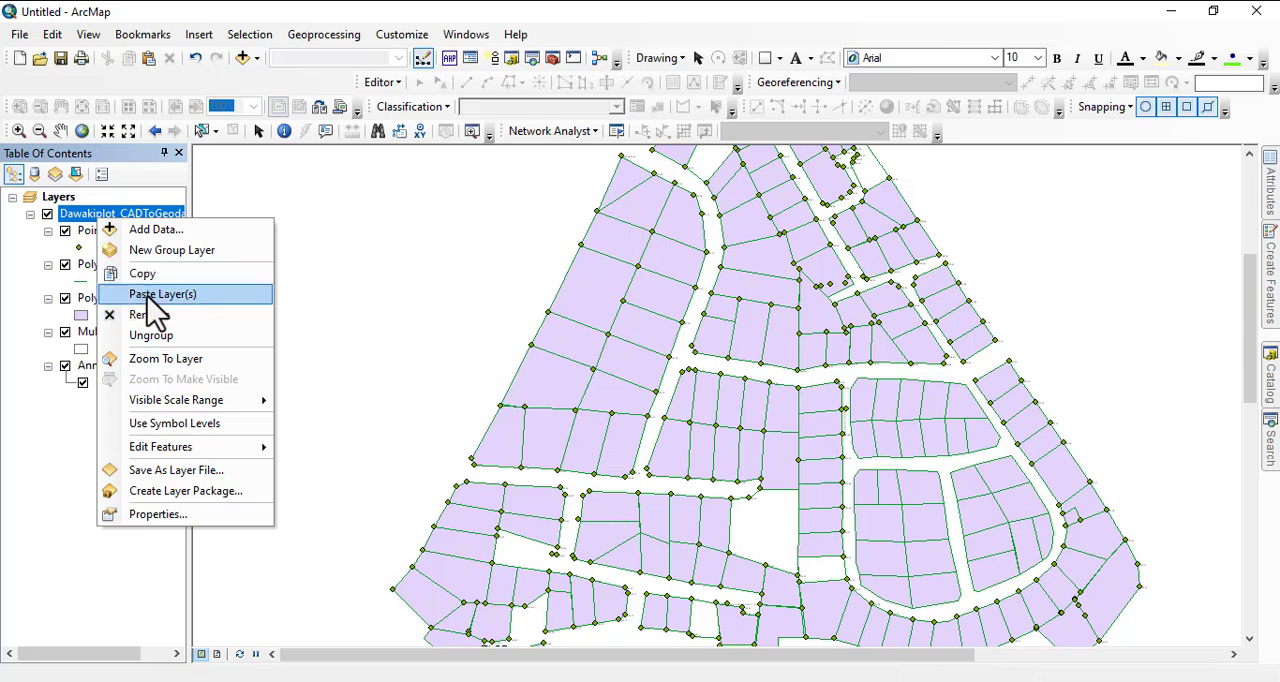
left_click(148, 338)
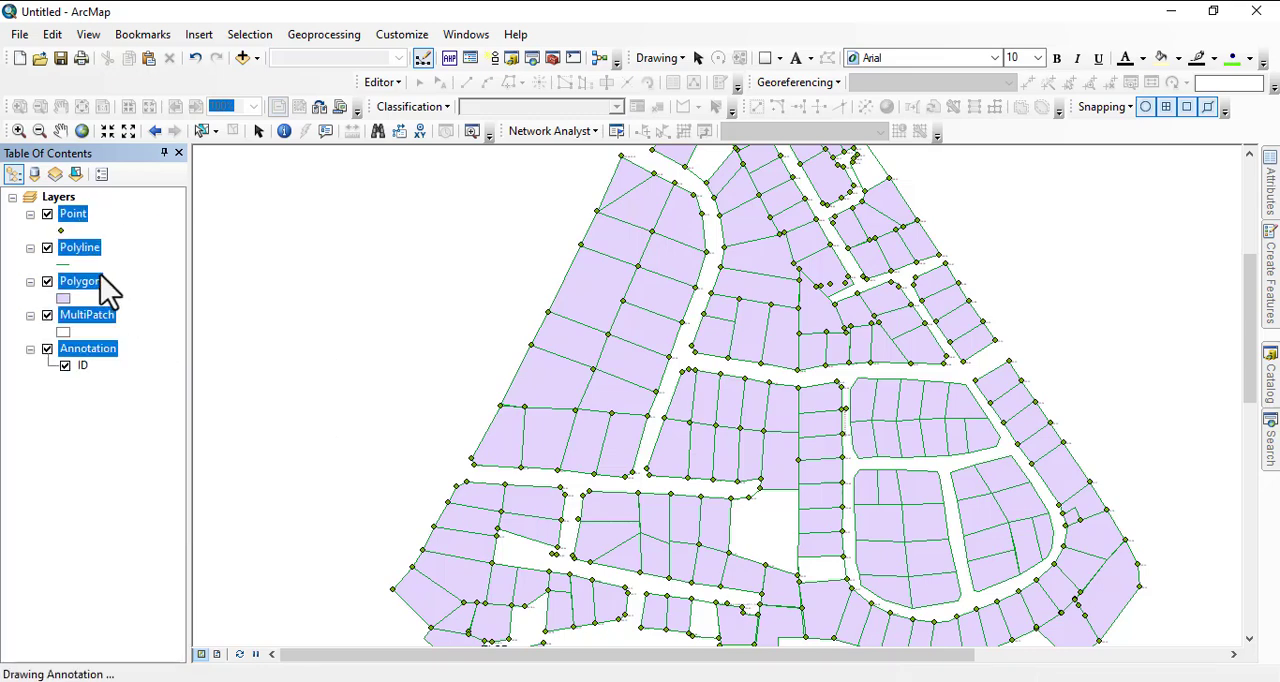
left_click(120, 262)
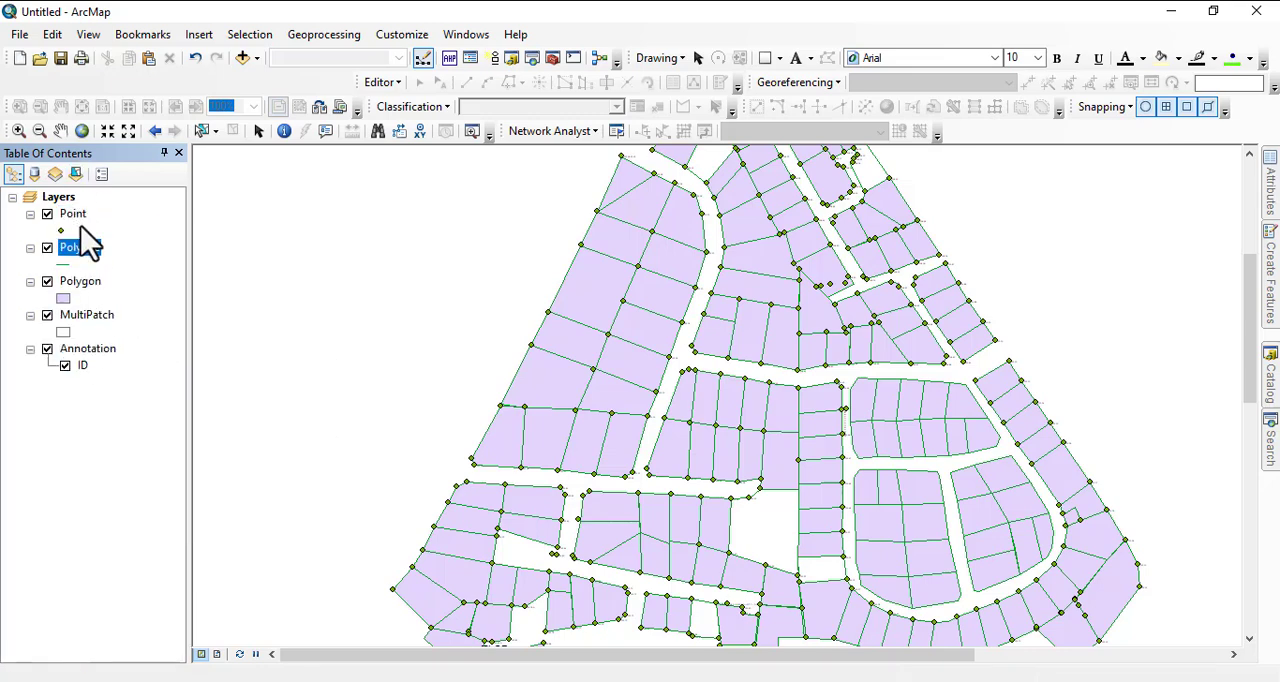
Toggle the Point layer off and back on to examine its points across the whole plot layout.
left_click(74, 216)
right_click(75, 216)
mouse_move(183, 541)
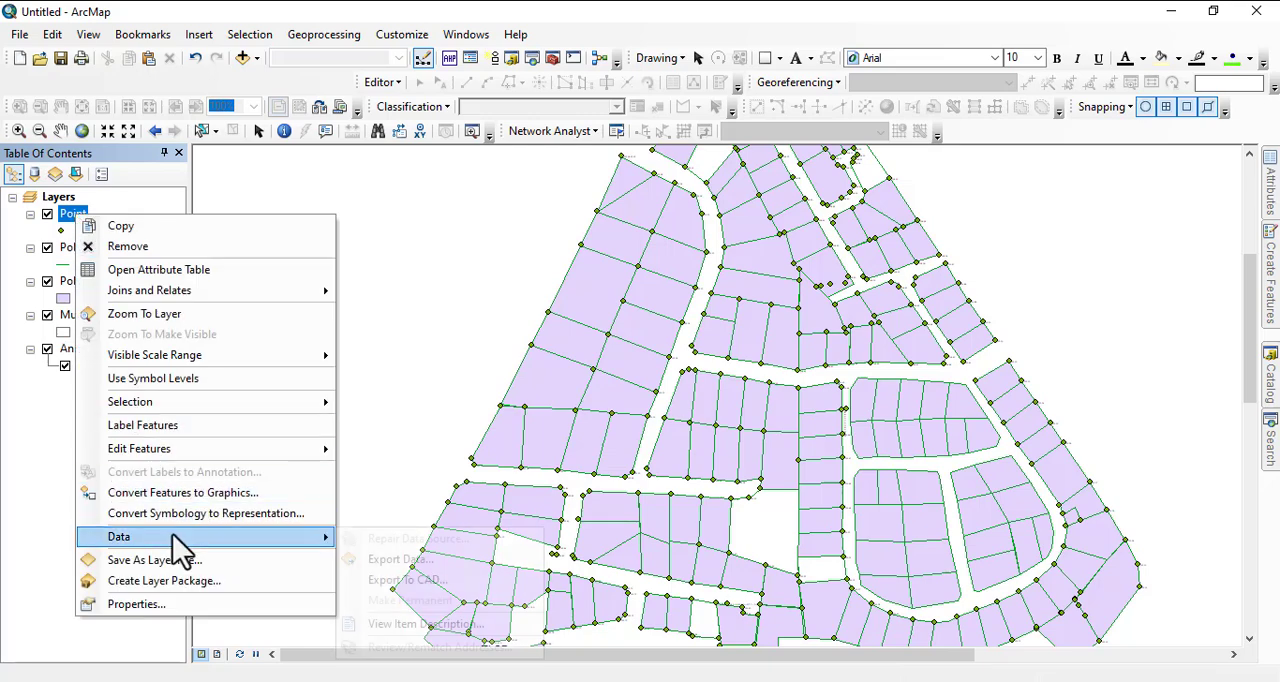
left_click(31, 406)
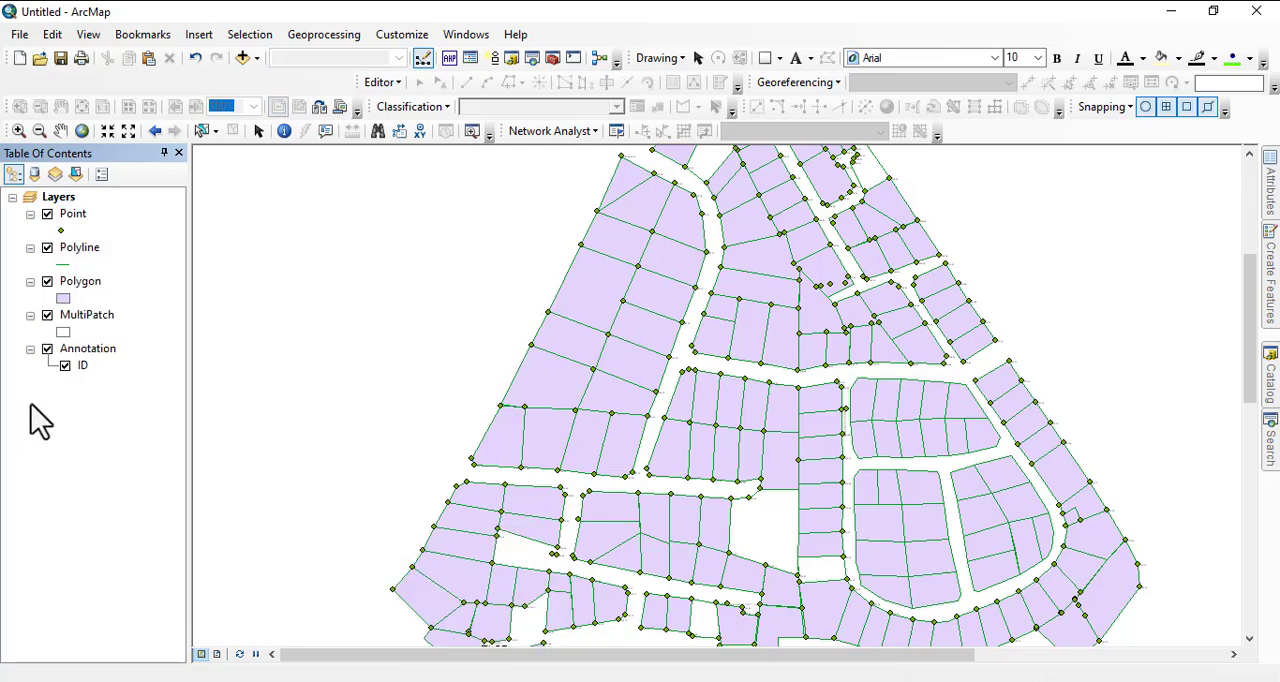
left_click(47, 215)
scroll(549, 392, "up", 2)
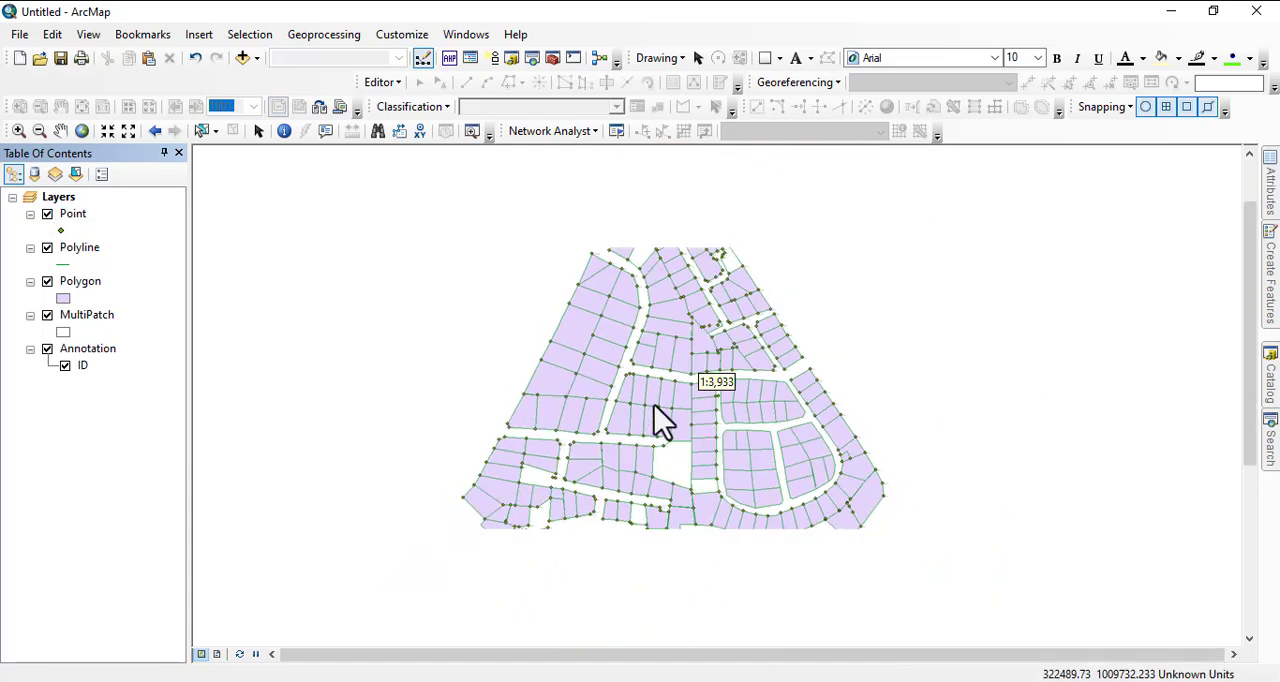
left_click_drag(610, 441, 598, 364)
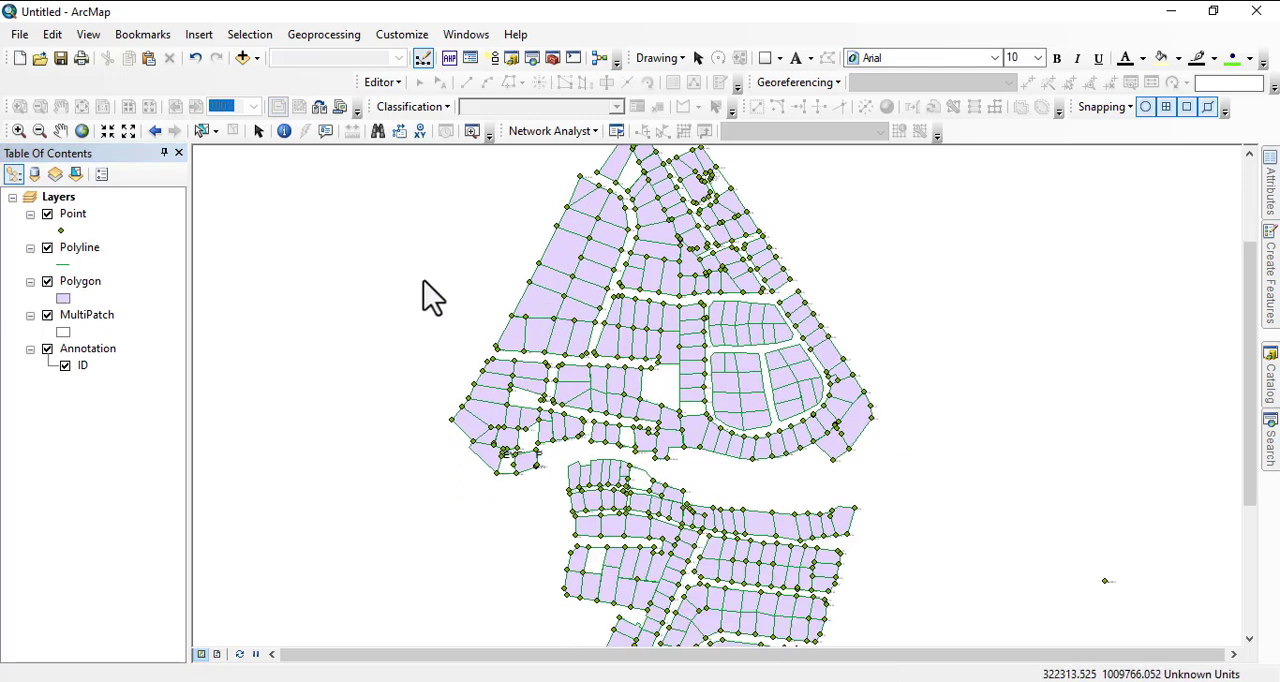
scroll(600, 354, "up", 2)
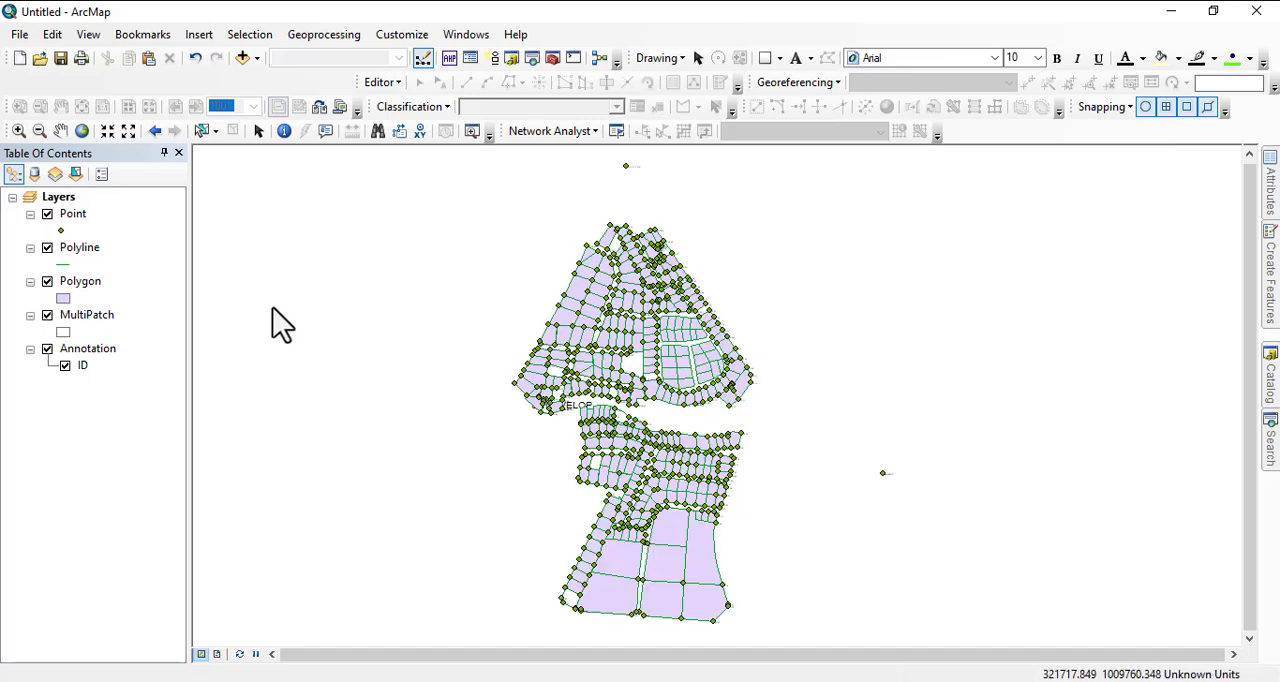
Open the Point layer's attribute table, look through all its fields from OBJECTID to ScaleZ, and close it.
right_click(66, 214)
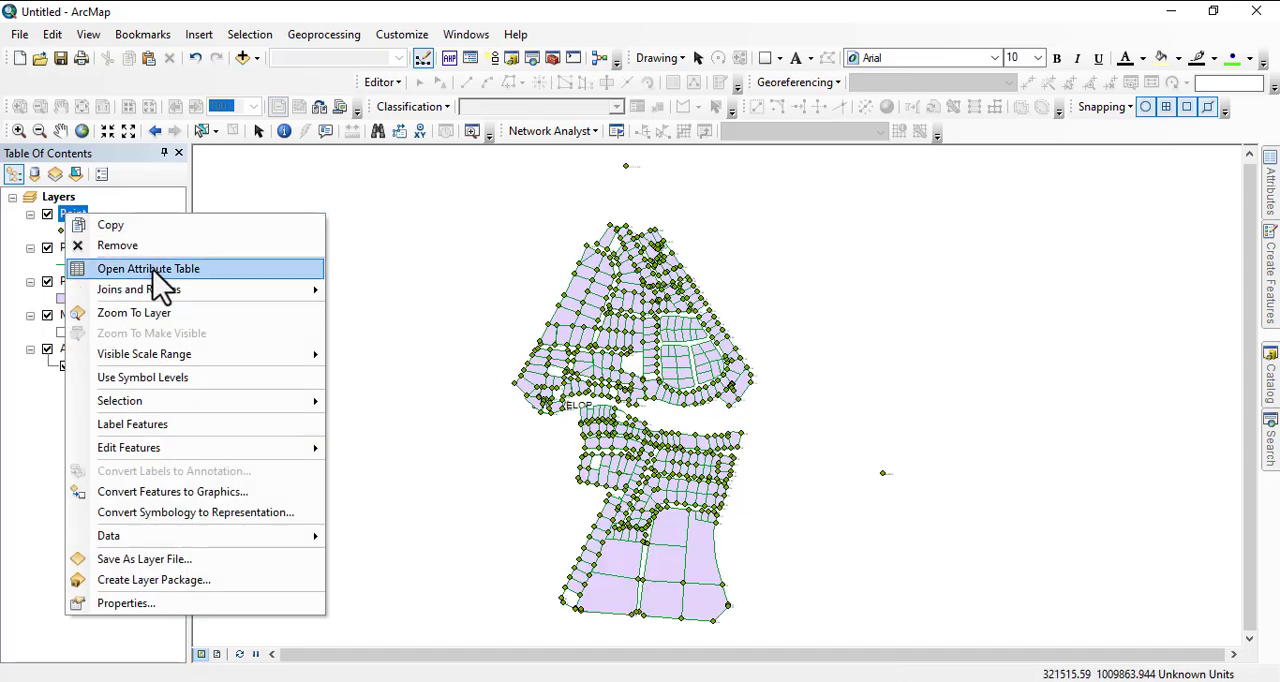
left_click(157, 277)
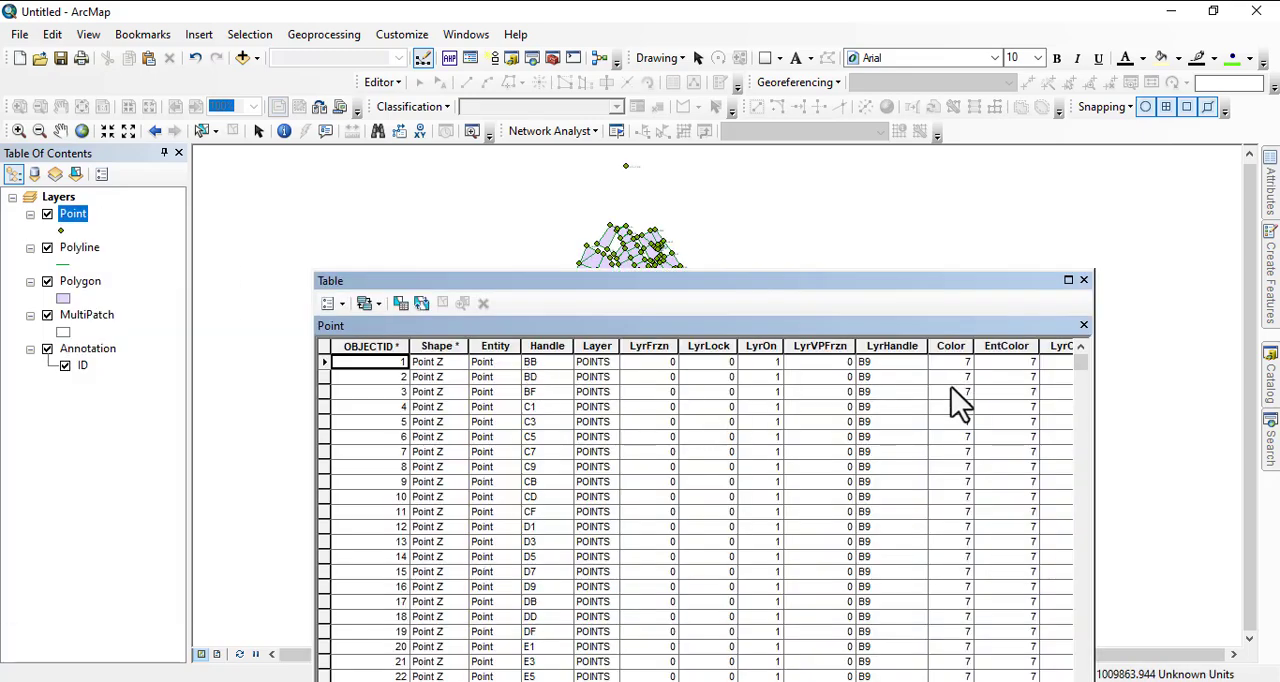
left_click_drag(847, 277, 800, 160)
left_click_drag(360, 598, 985, 655)
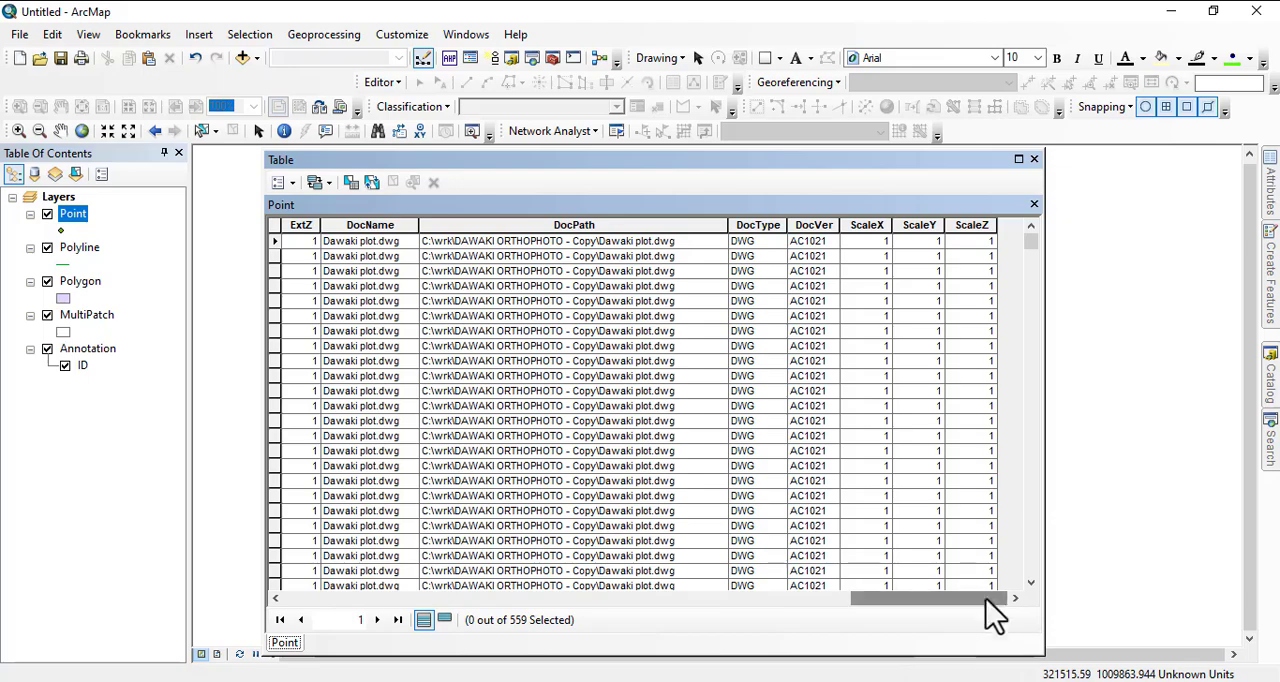
left_click_drag(928, 598, 280, 654)
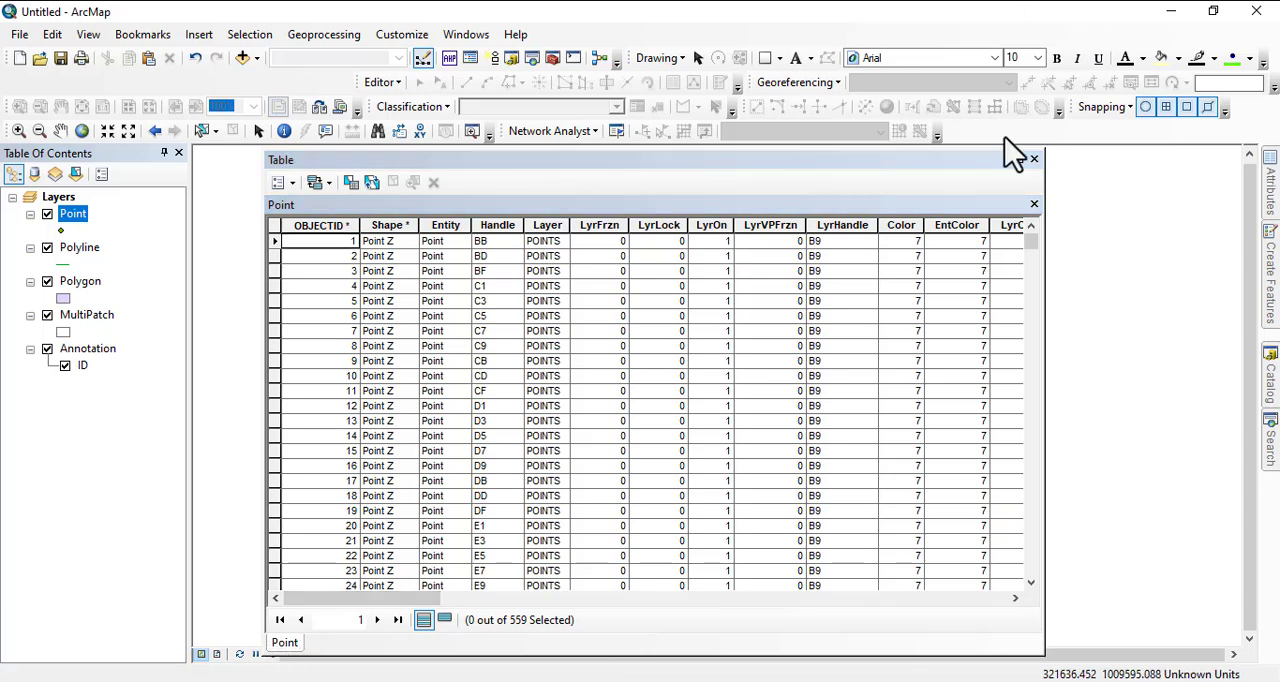
left_click(1034, 160)
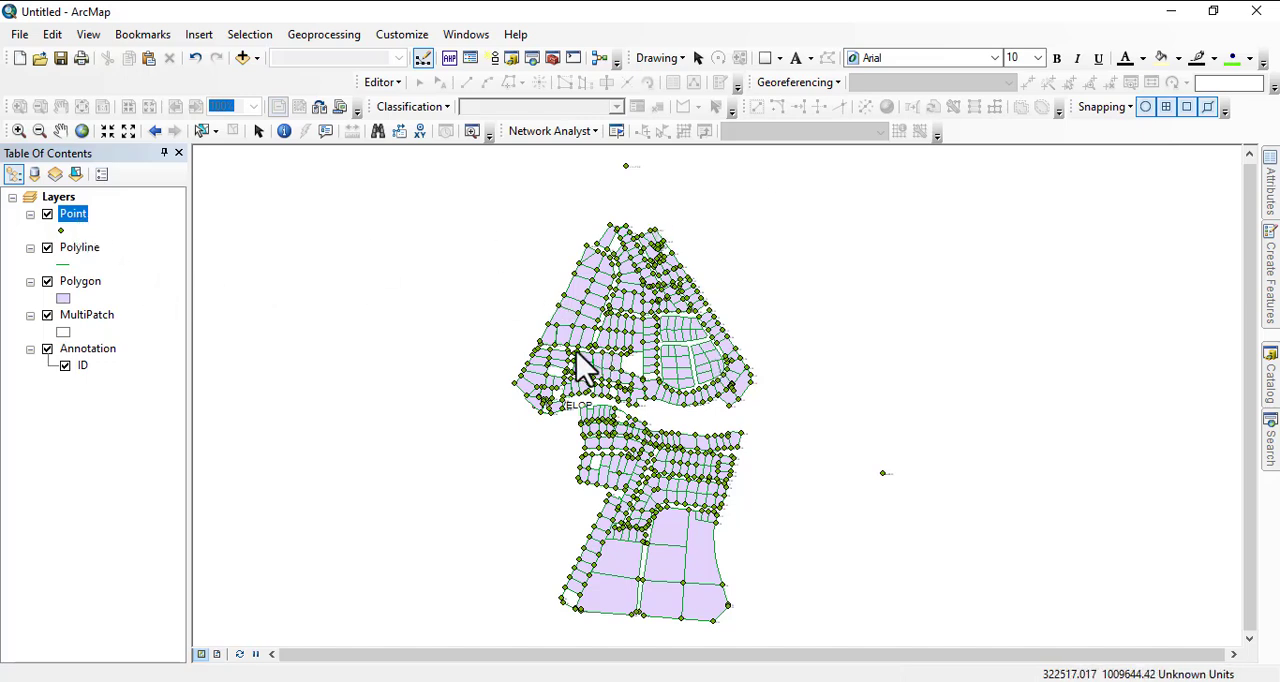
Hide the Point and Polyline layers in the map.
left_click_drag(583, 363, 588, 305)
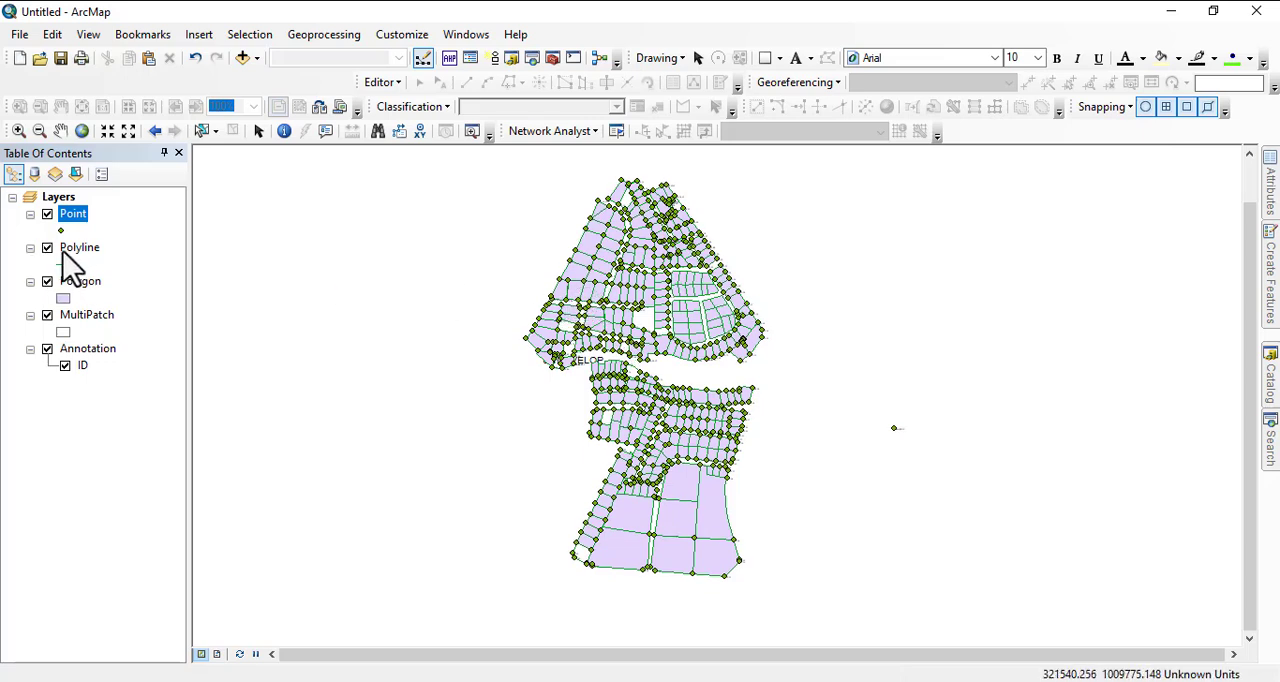
left_click(47, 214)
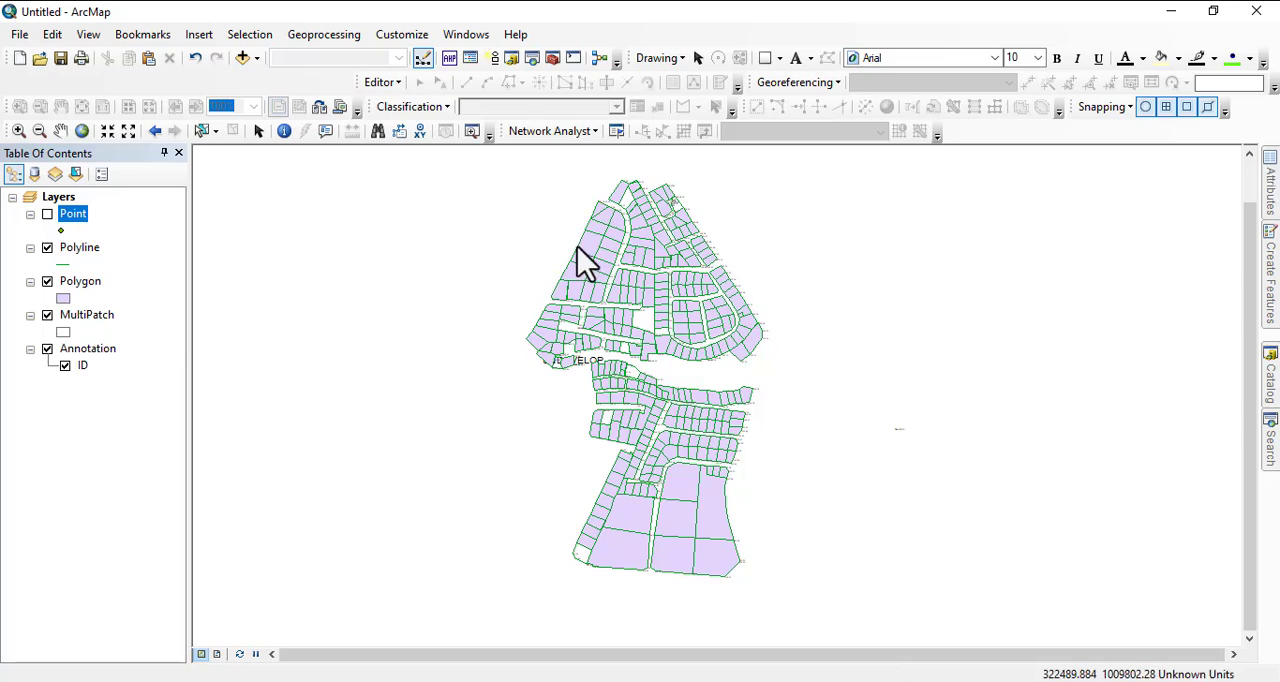
scroll(577, 250, "up", 3)
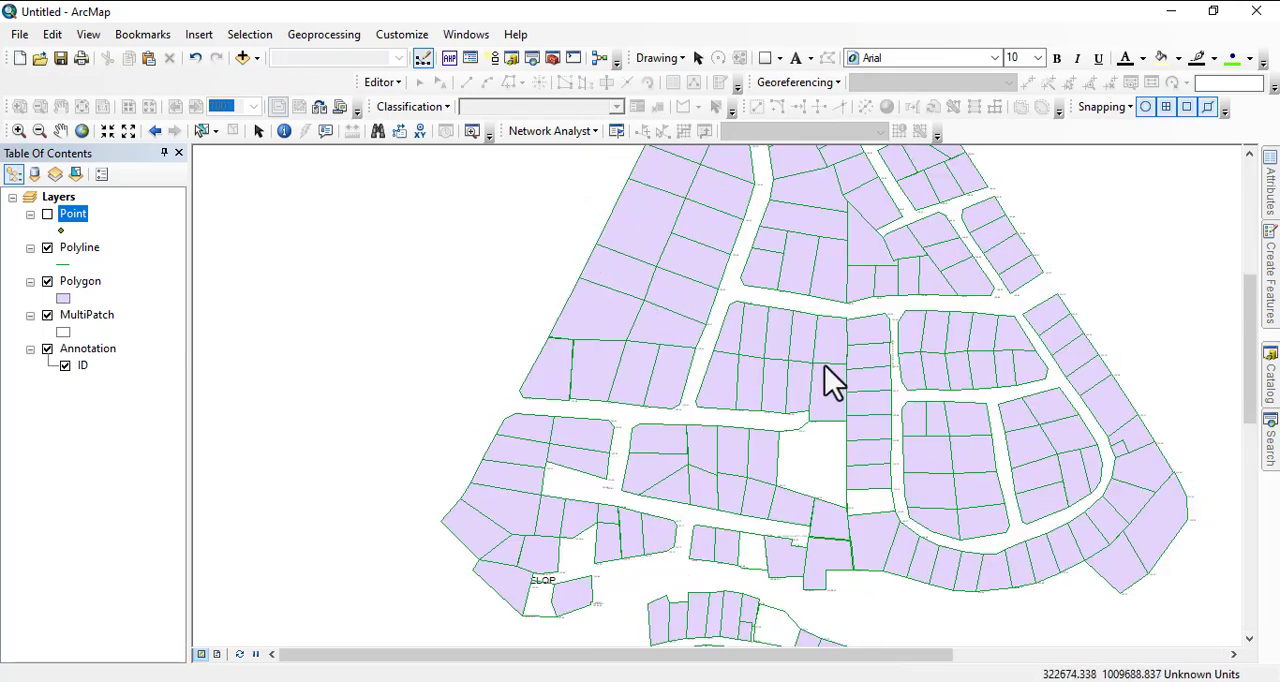
scroll(690, 325, "up", 1)
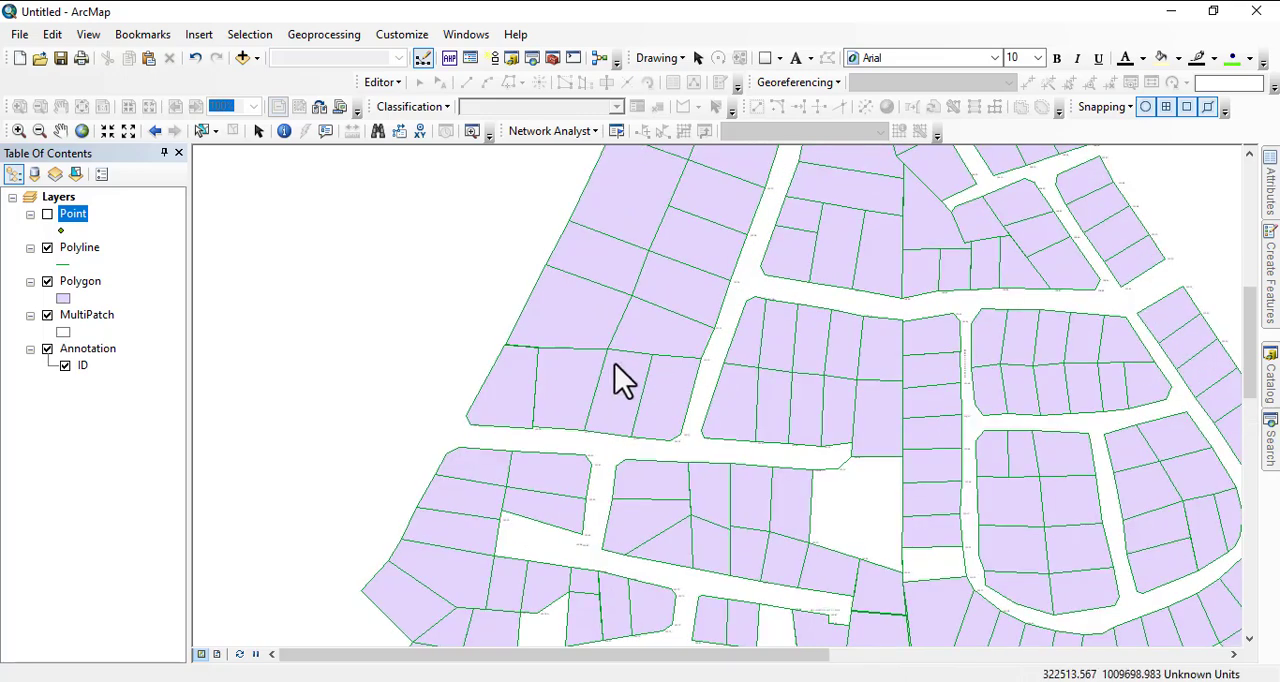
left_click(47, 248)
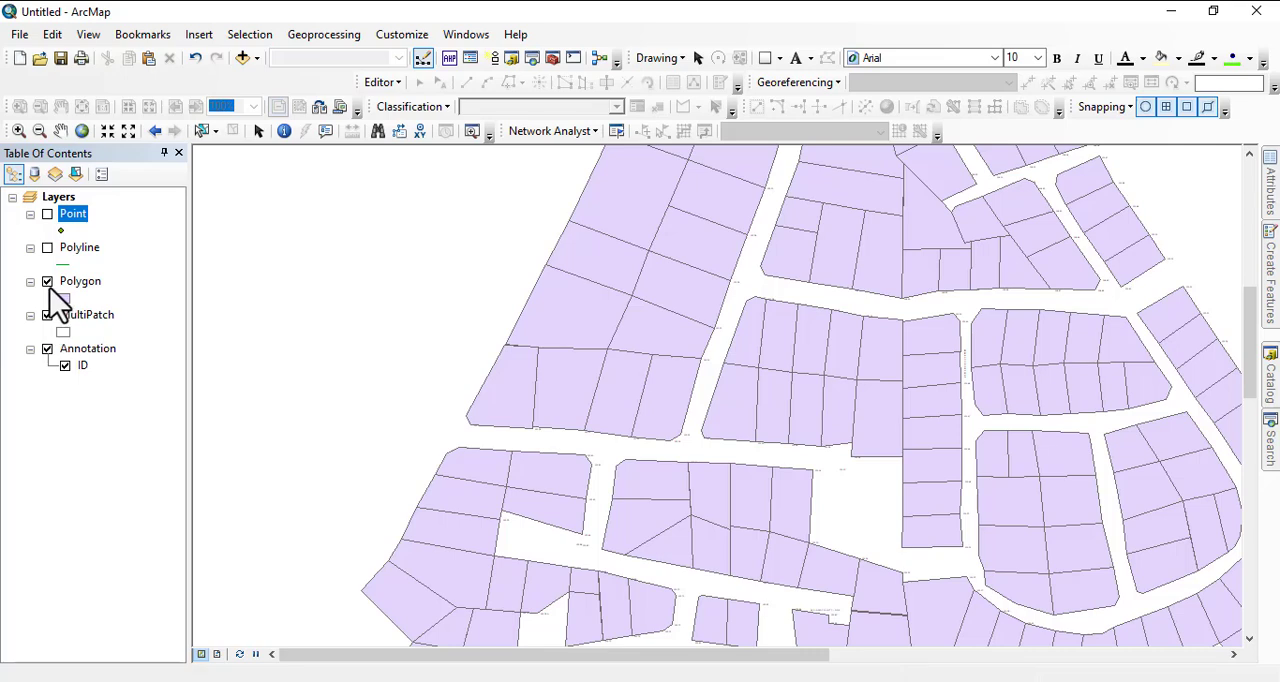
Examine the plot polygons and annotation labels throughout the northern and southern parts of the layout.
scroll(577, 365, "up", 3)
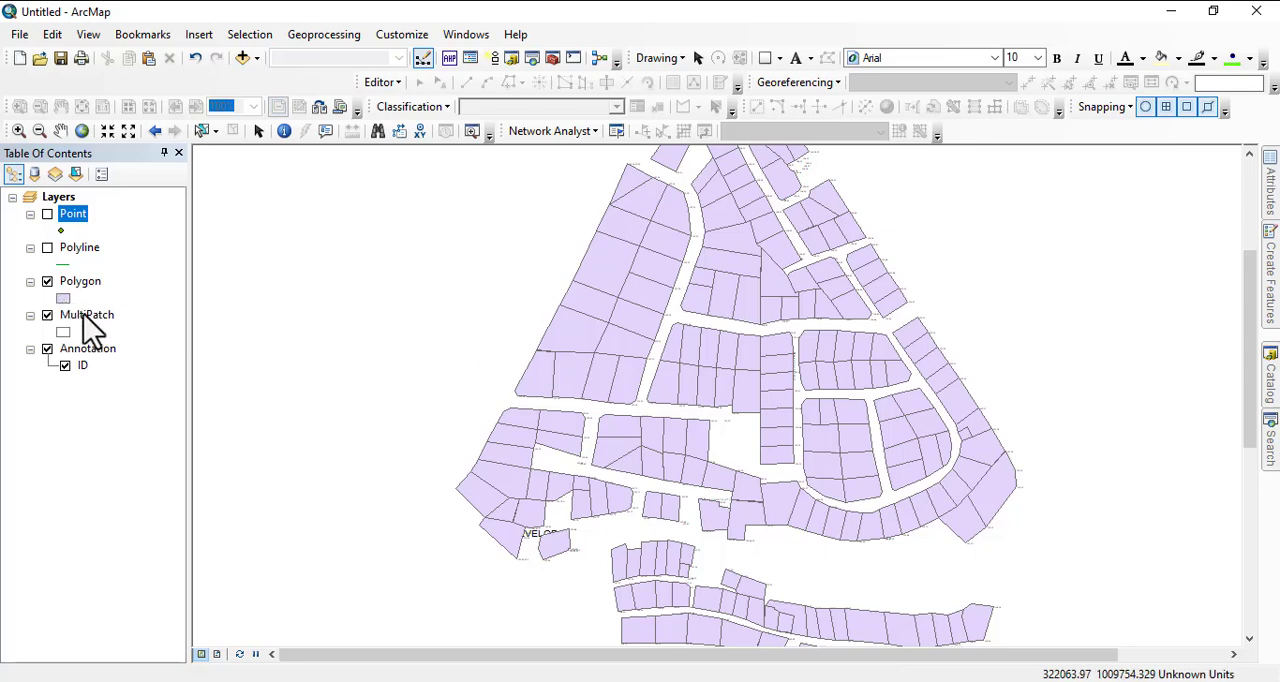
scroll(460, 370, "up", 3)
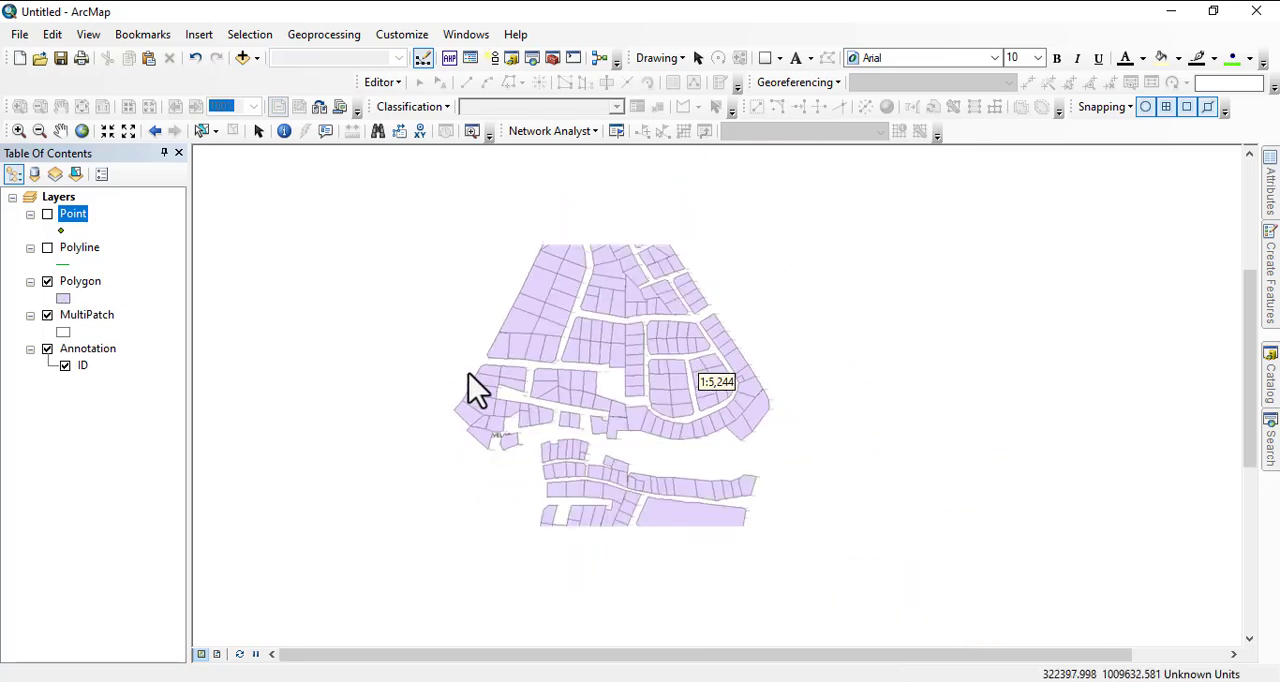
scroll(545, 260, "down", 2)
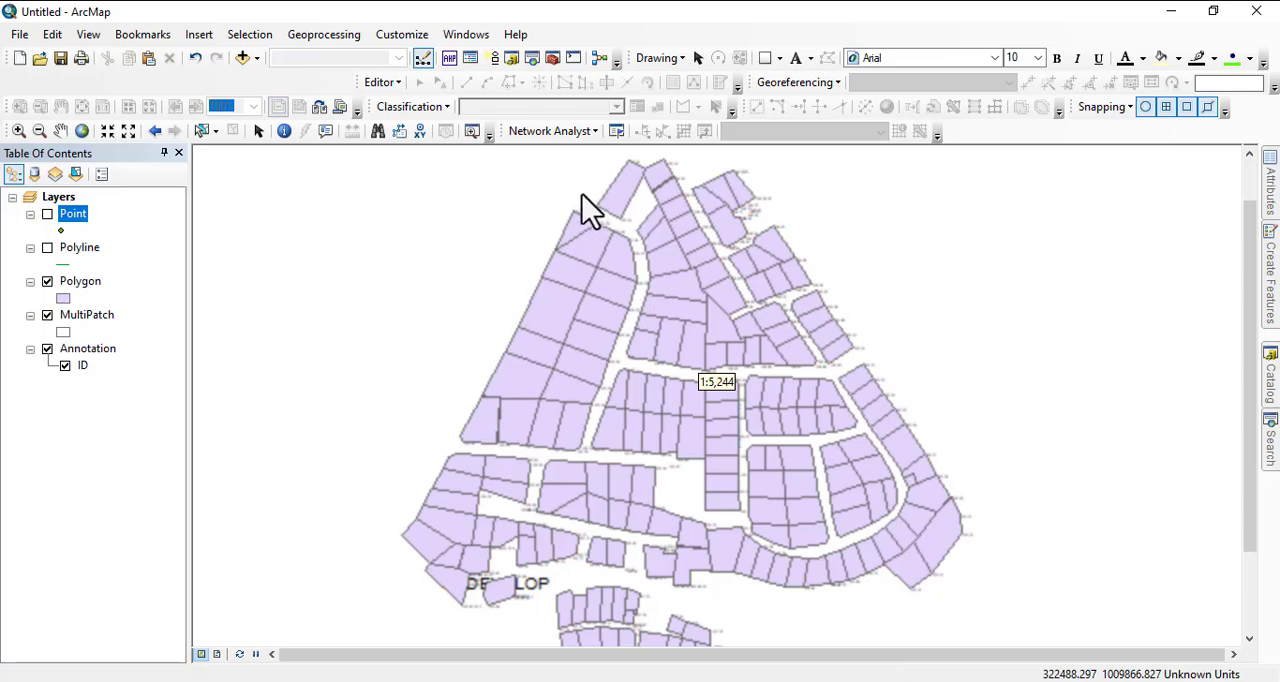
scroll(728, 208, "down", 6)
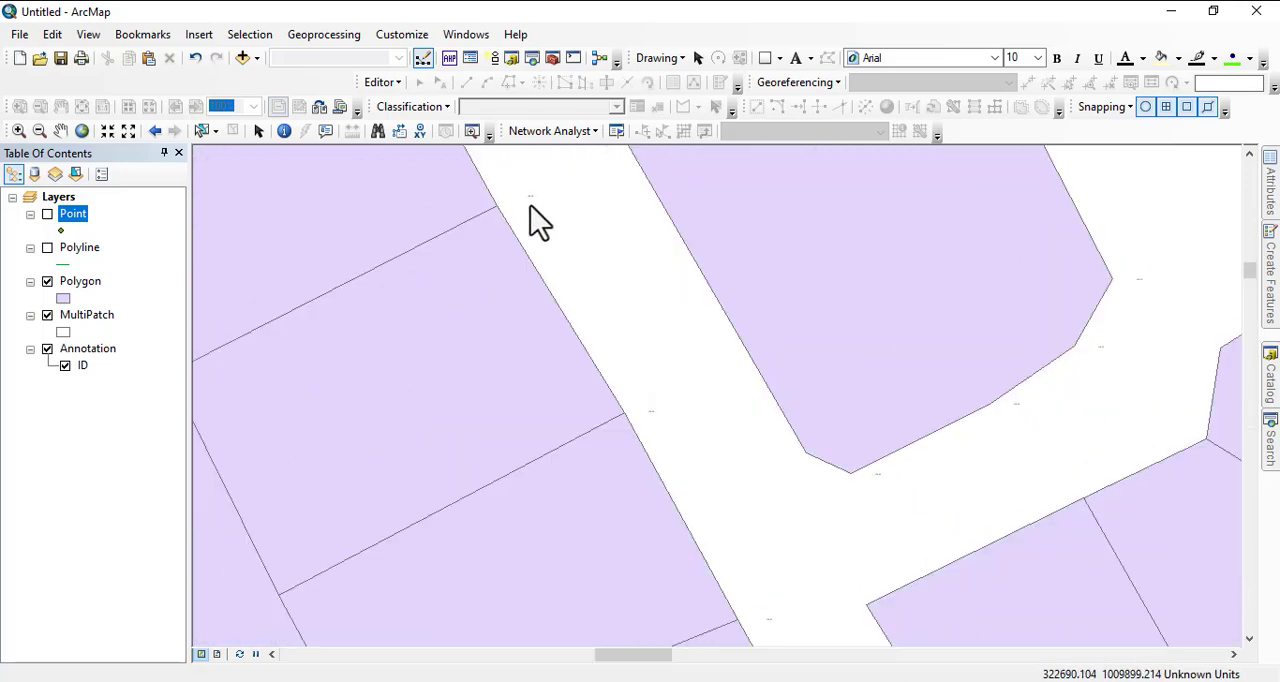
scroll(713, 310, "up", 6)
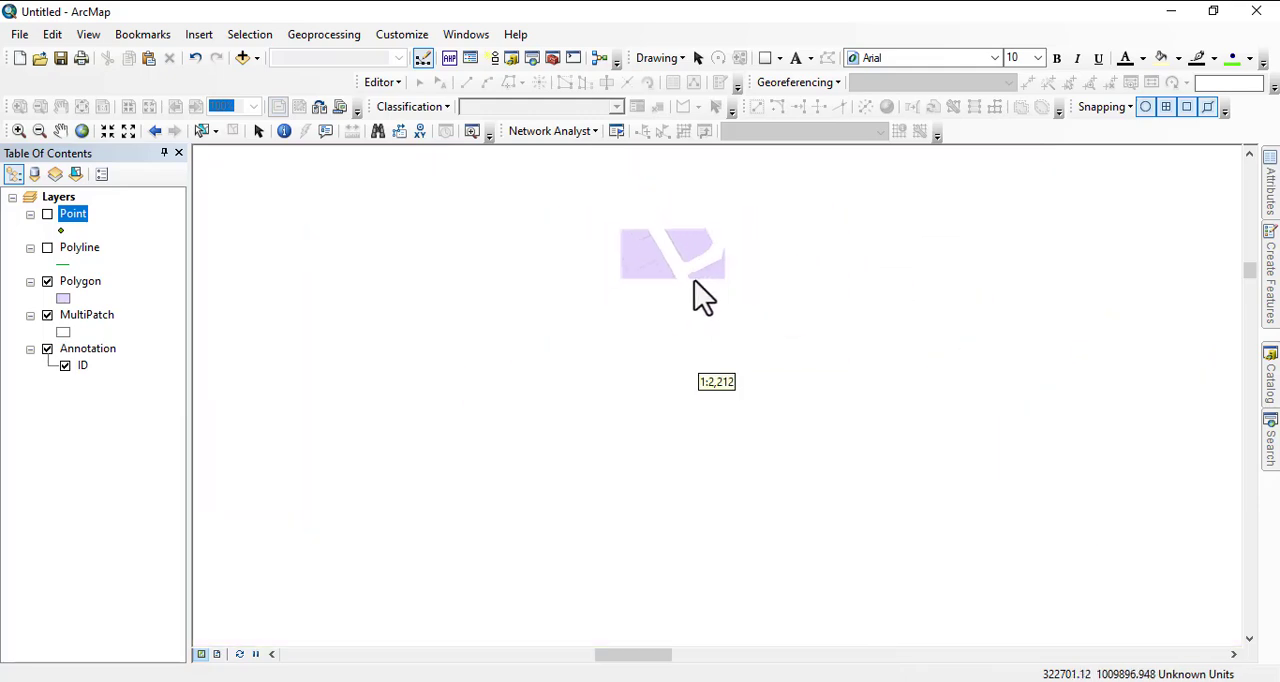
left_click_drag(678, 477, 711, 311)
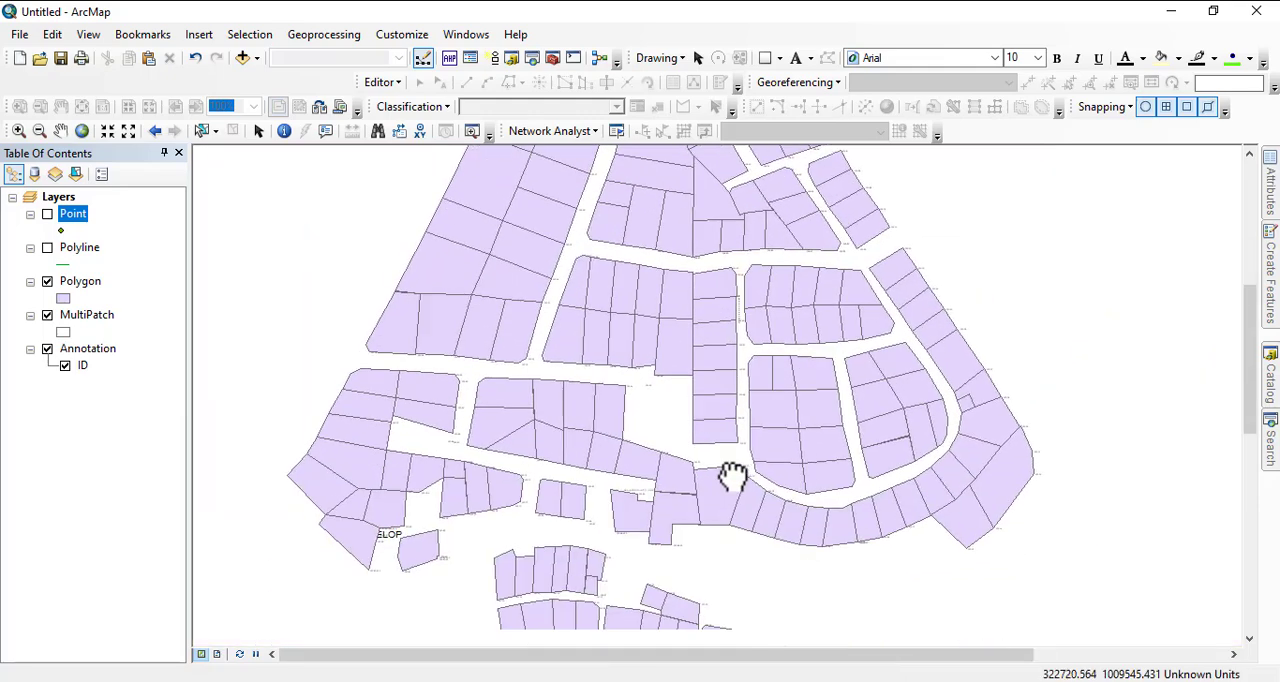
left_click_drag(731, 477, 729, 324)
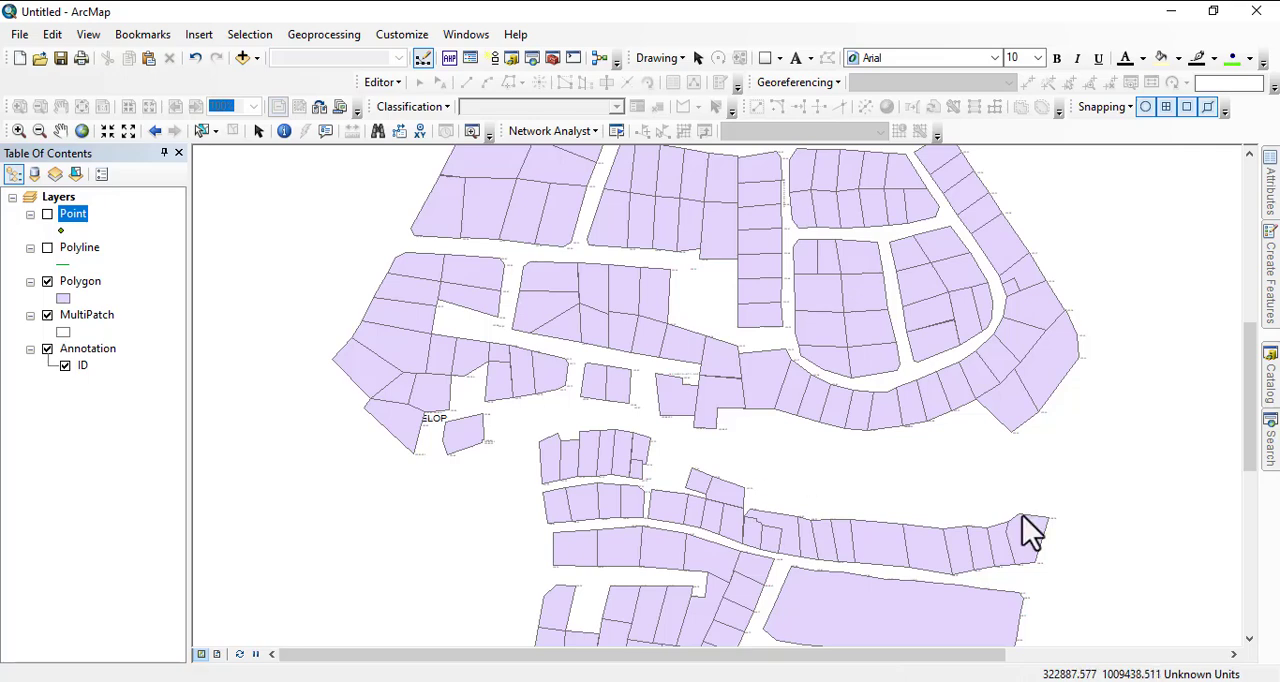
left_click_drag(678, 473, 694, 360)
scroll(706, 447, "up", 2)
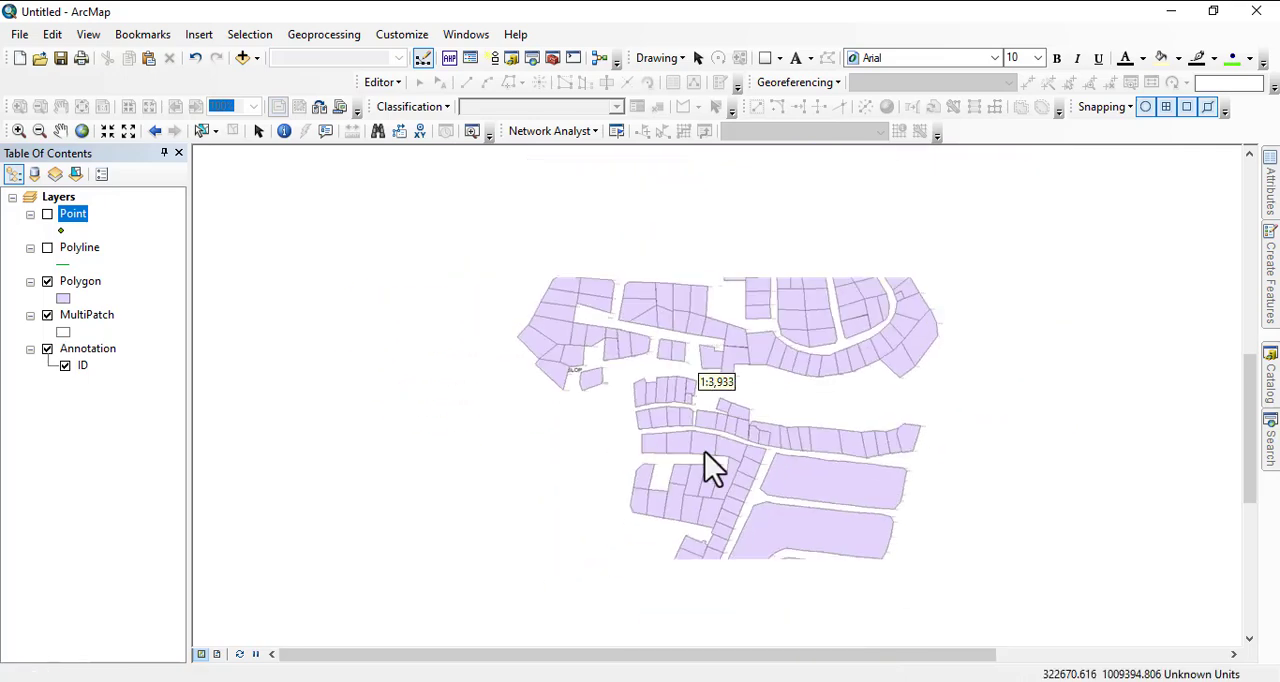
Hide the Polygon layer and inspect the MultiPatch outlines of the southern plots.
left_click(47, 282)
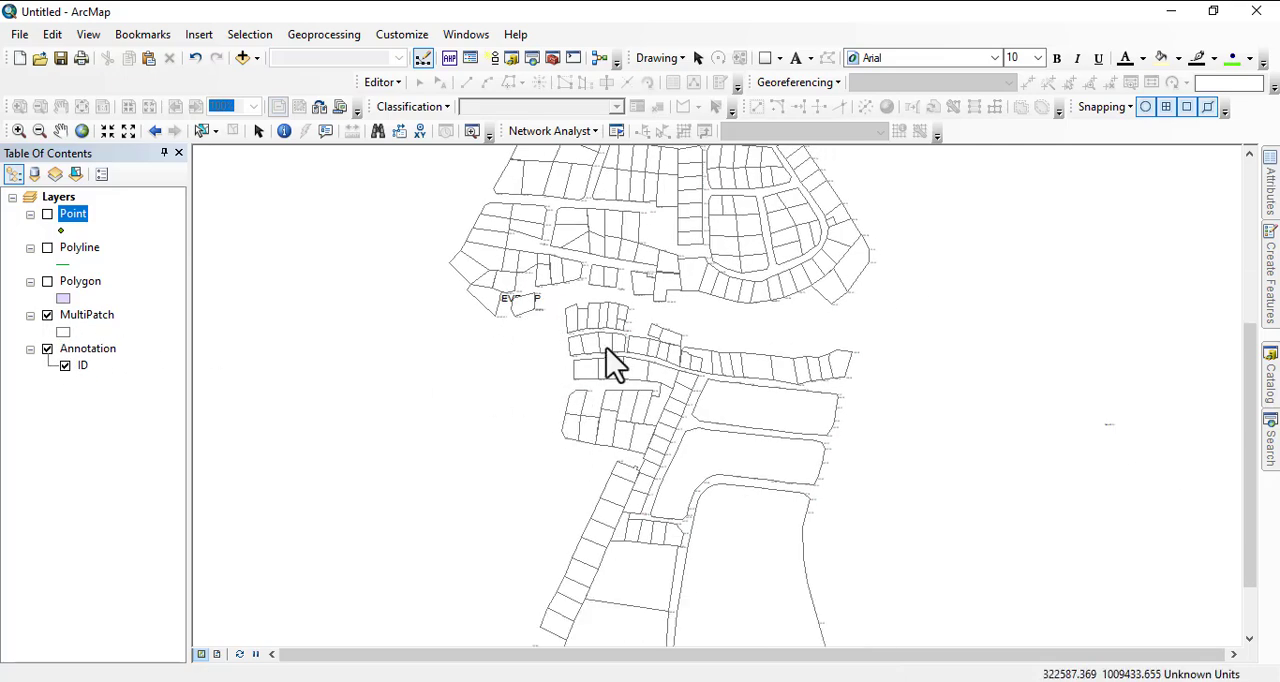
scroll(609, 363, "up", 3)
scroll(611, 385, "up", 1)
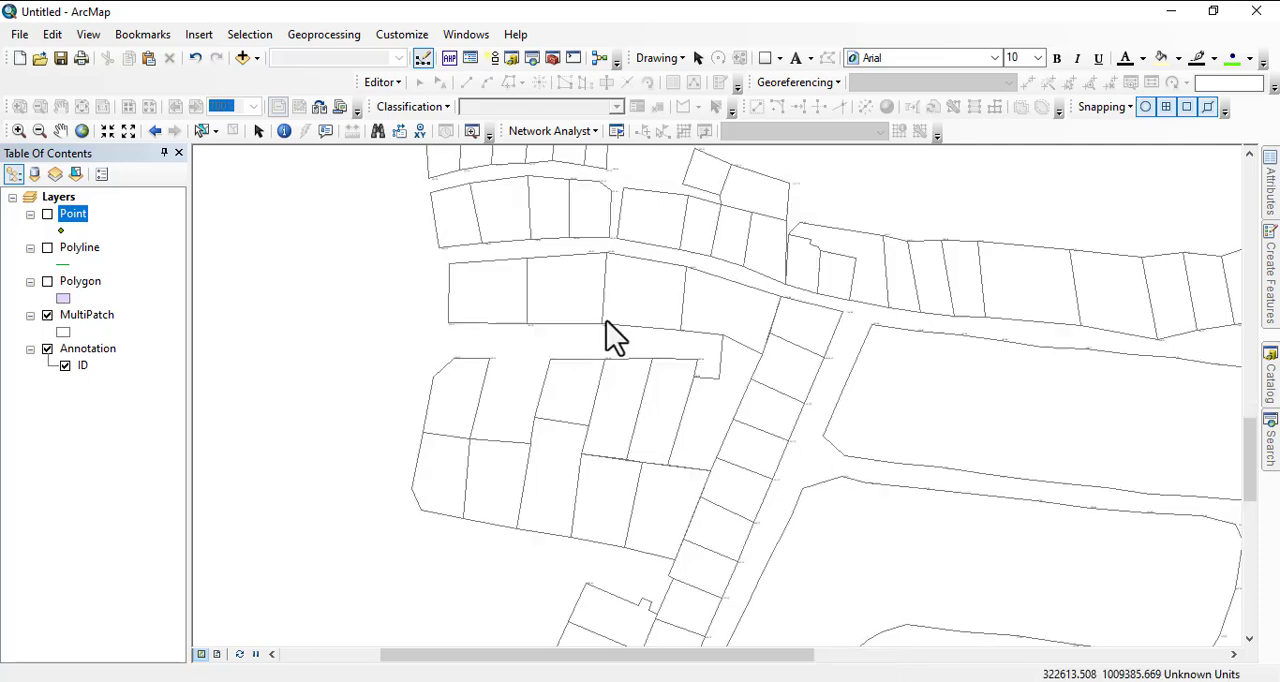
left_click_drag(704, 457, 620, 276)
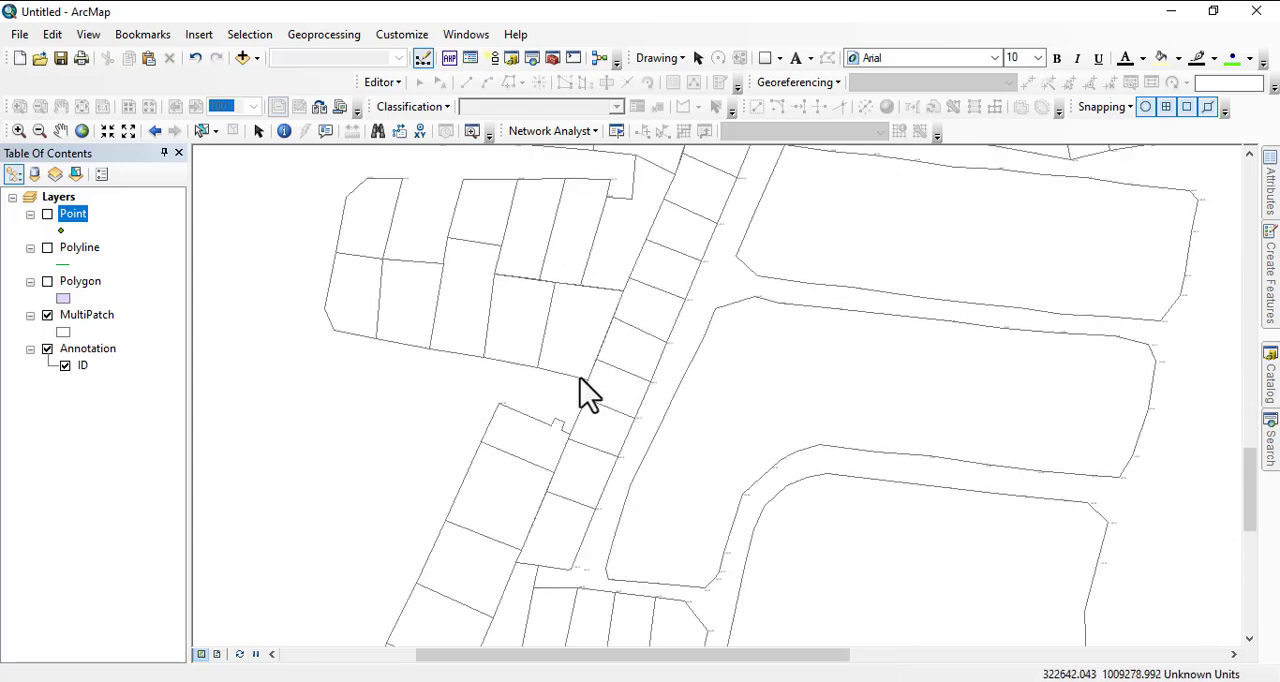
scroll(570, 440, "up", 2)
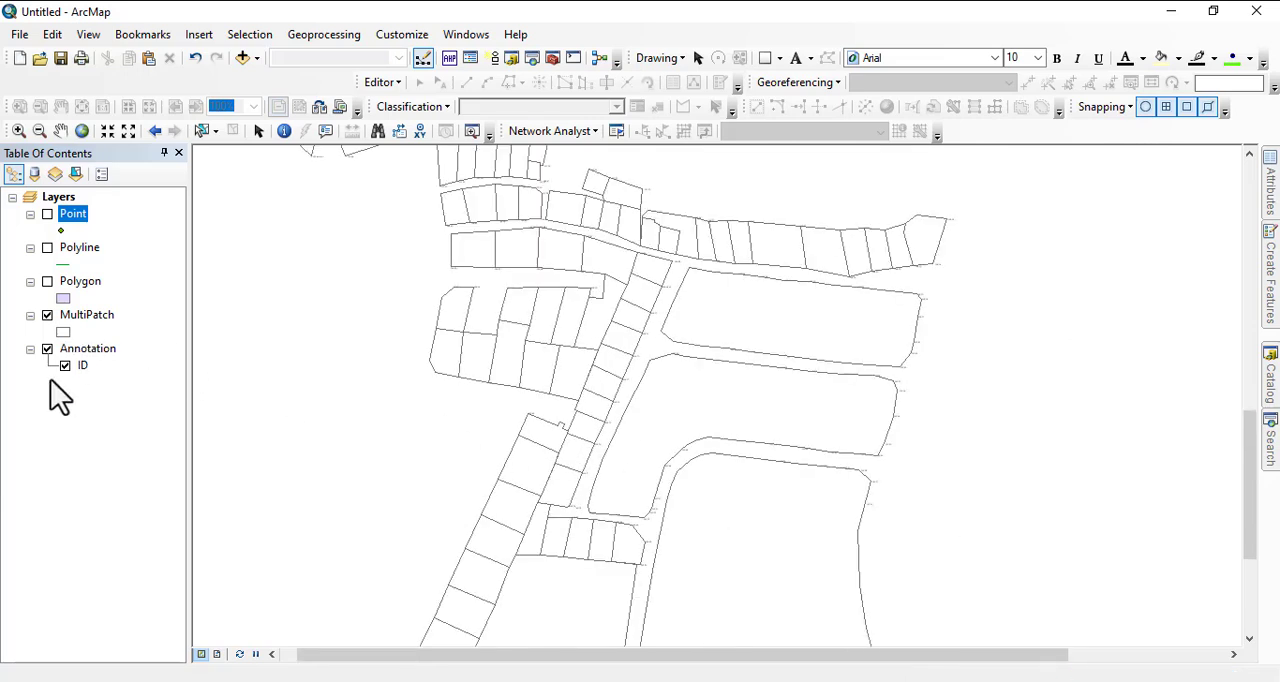
Hide the Annotation layer and view the MultiPatch outlines of the northern plots.
left_click(47, 349)
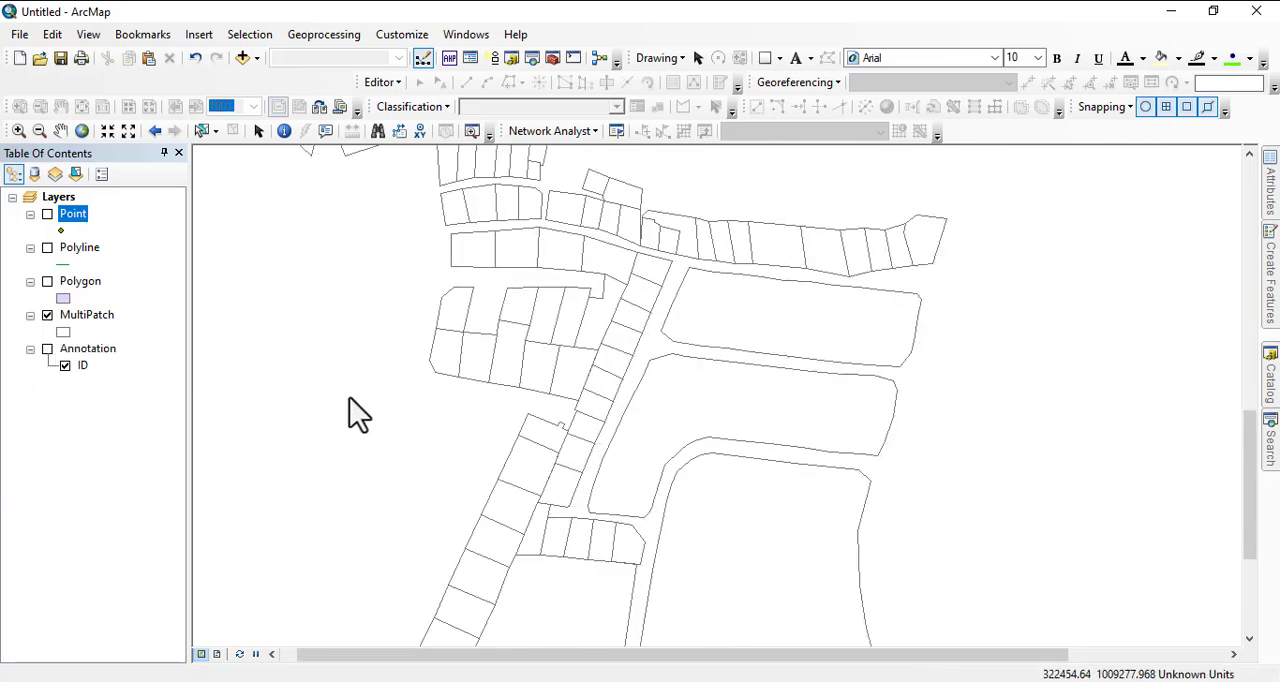
scroll(305, 440, "up", 2)
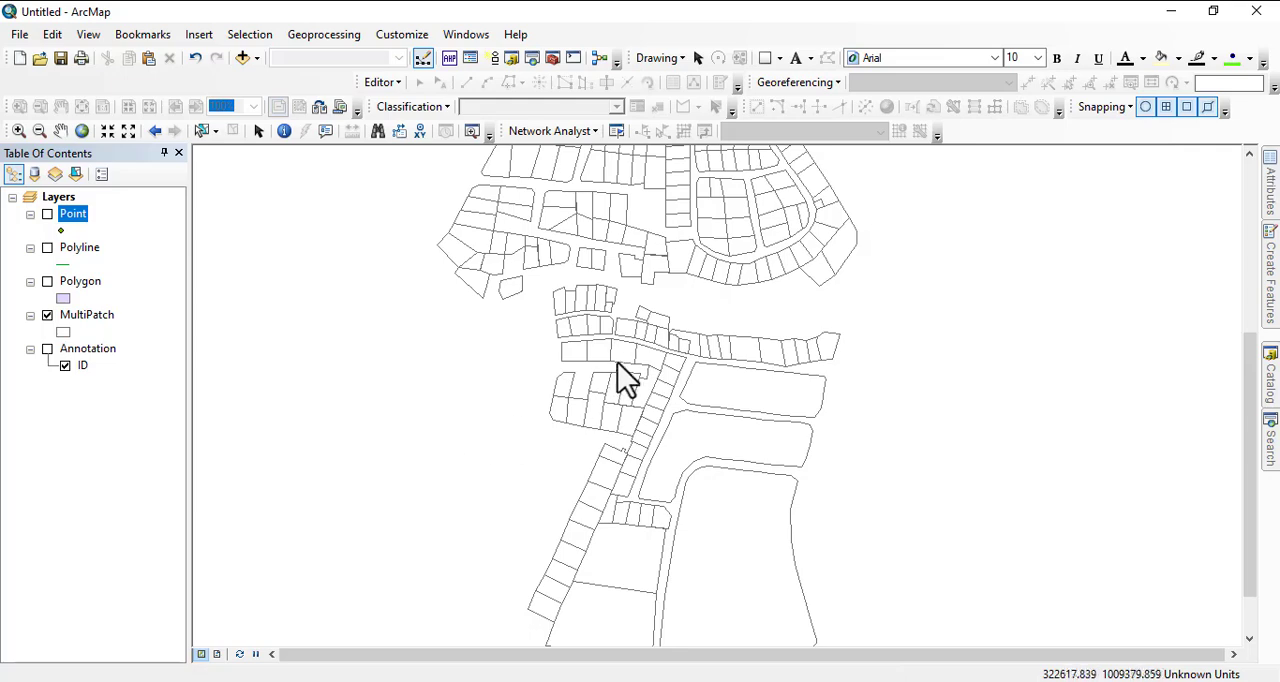
left_click_drag(626, 374, 623, 577)
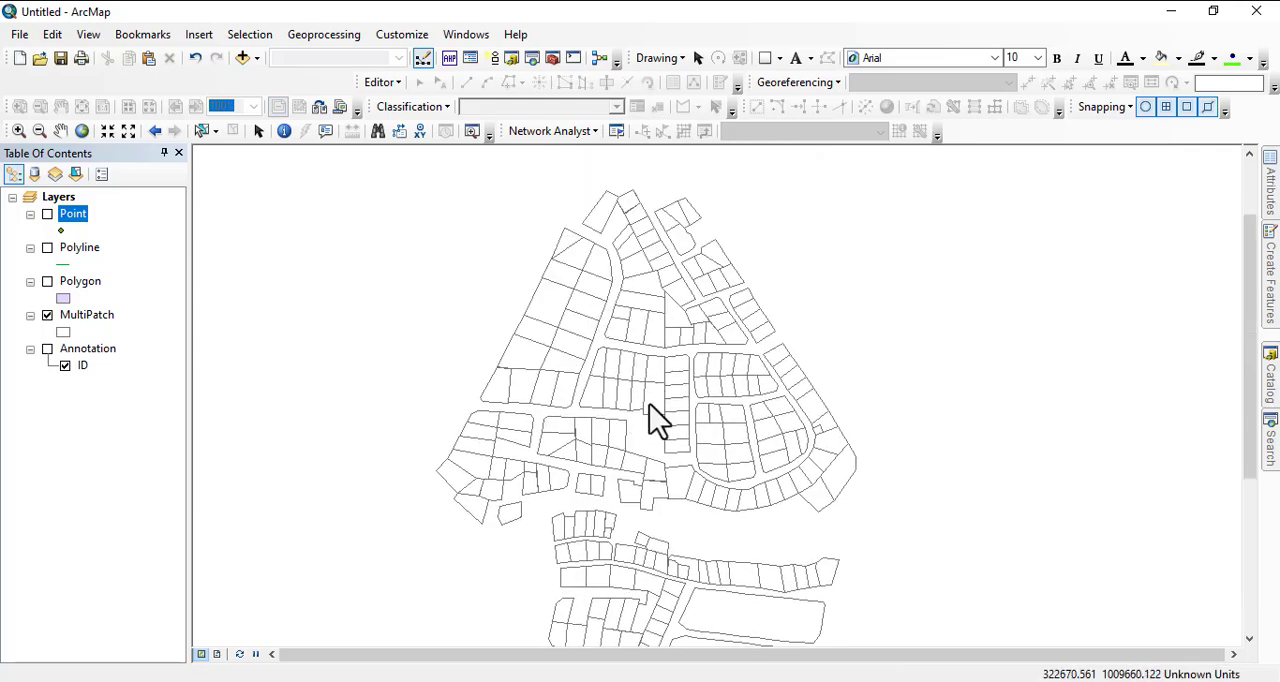
Examine the MultiPatch plot outlines across the whole layout, from the triangular northern block down to the large southern parcels.
left_click_drag(651, 423, 609, 243)
scroll(634, 371, "down", 2)
scroll(523, 351, "up", 4)
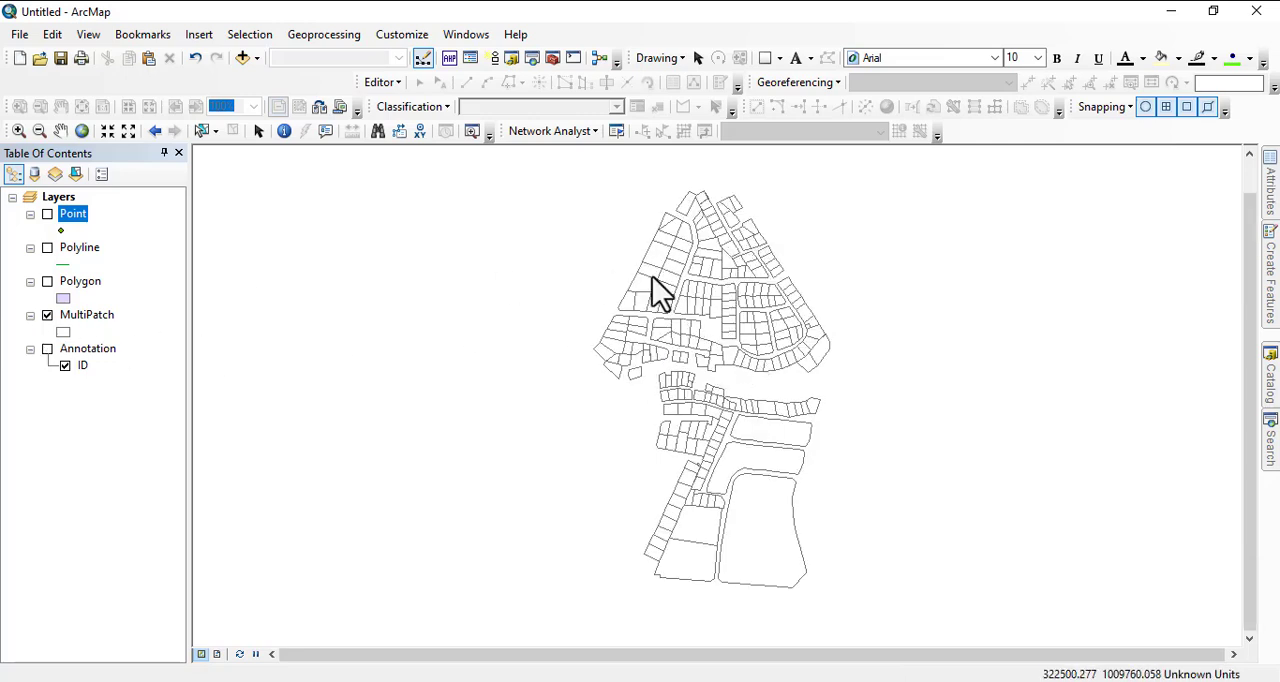
scroll(728, 213, "up", 2)
scroll(730, 222, "down", 3)
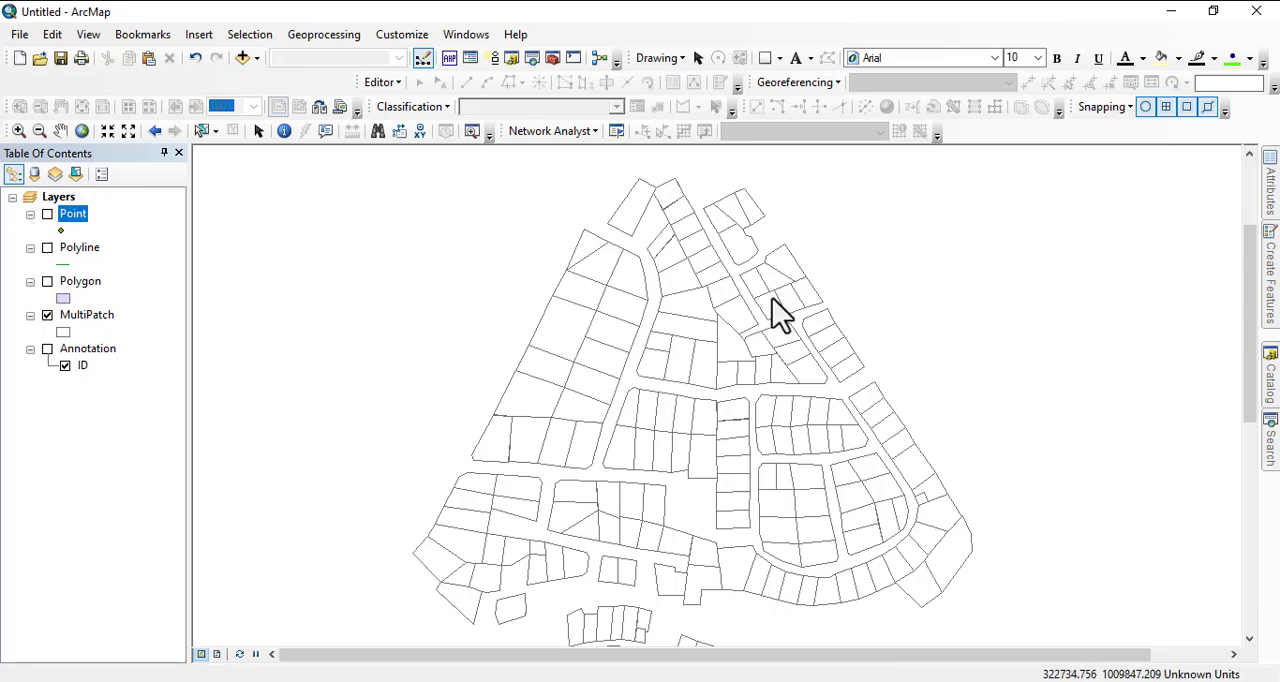
left_click_drag(775, 353, 761, 280)
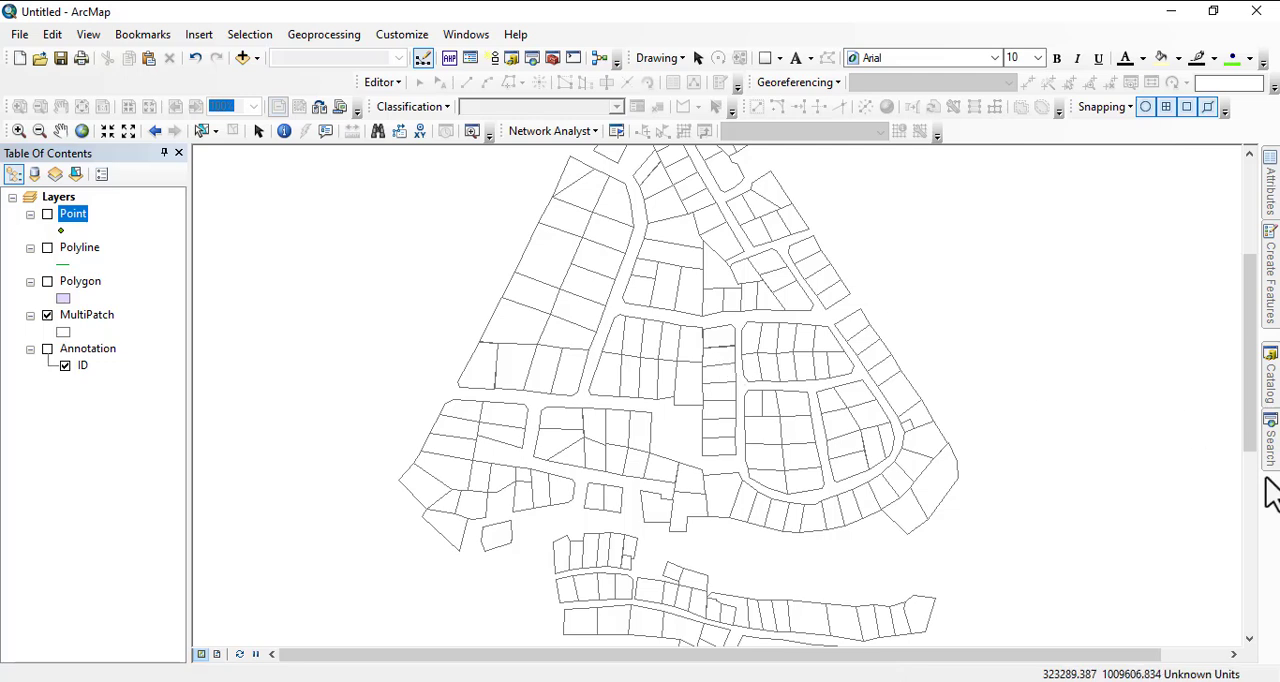
left_click(1238, 344)
scroll(705, 390, "up", 1)
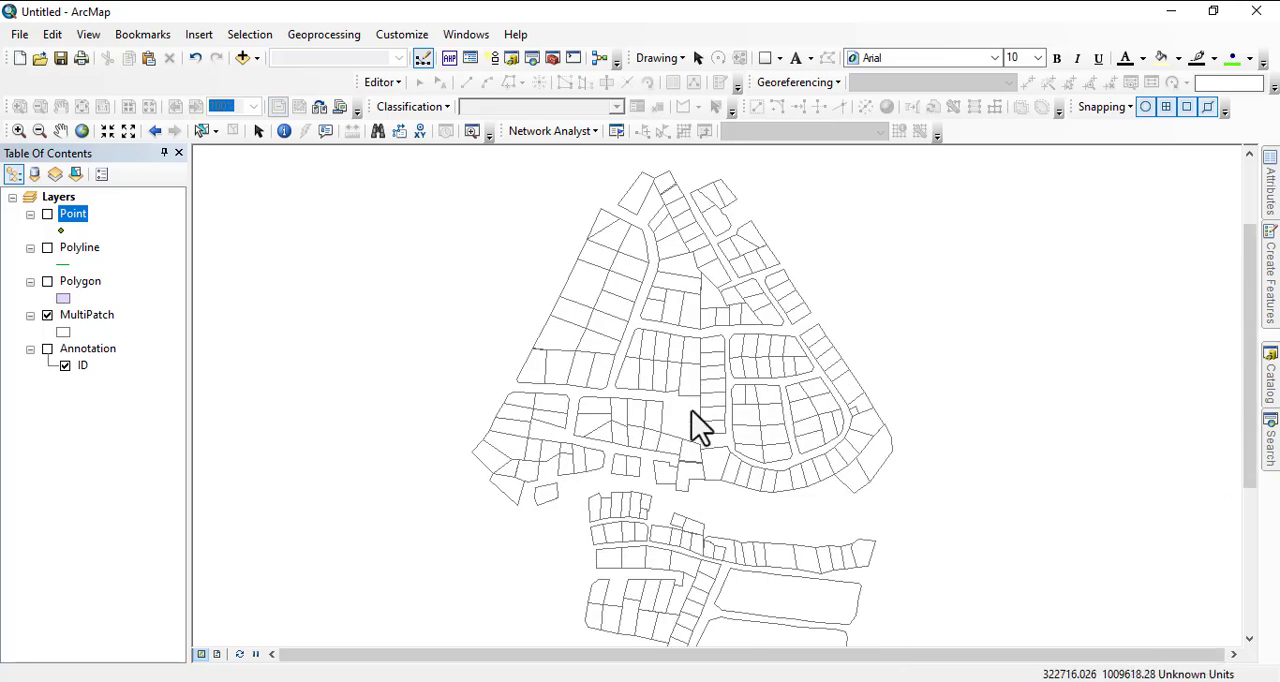
scroll(710, 430, "up", 2)
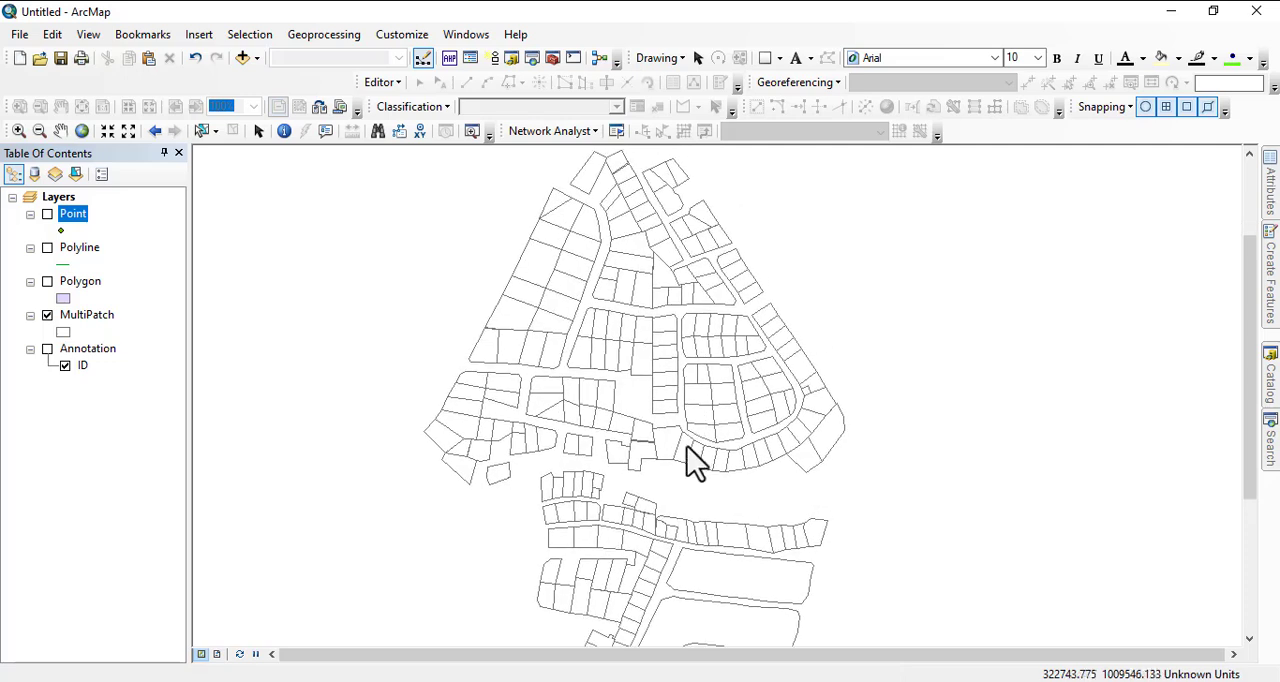
scroll(687, 418, "up", 2)
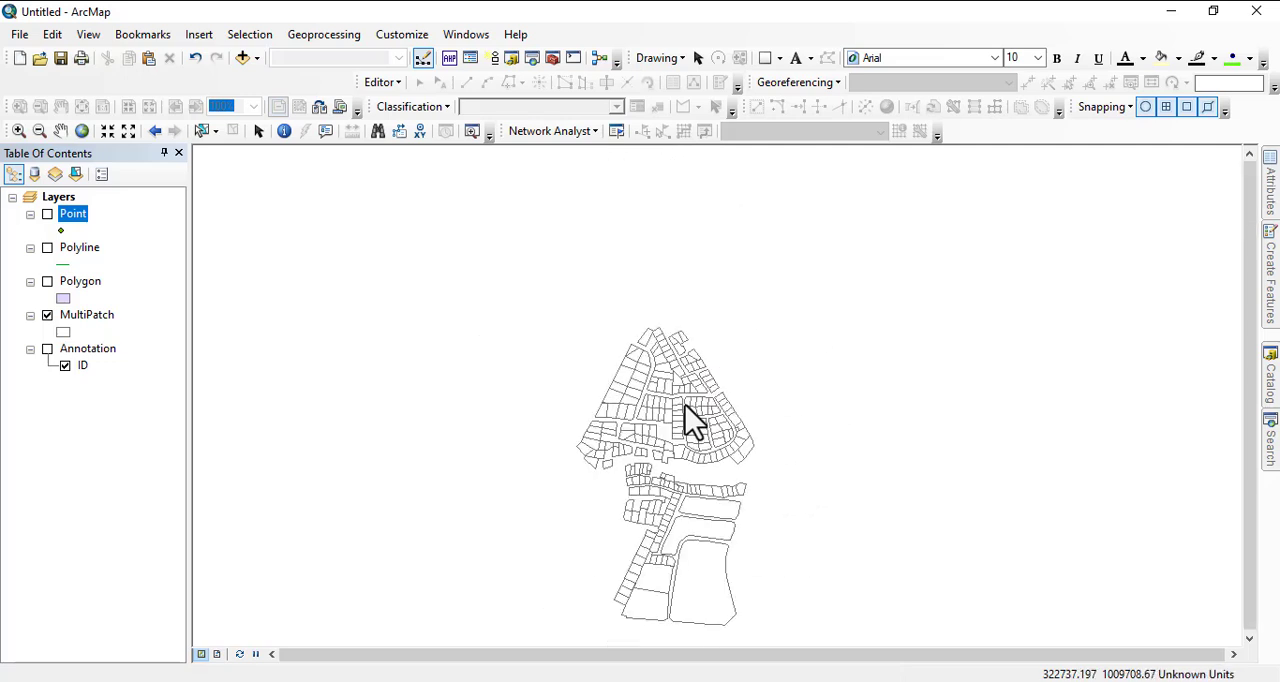
left_click_drag(750, 455, 703, 383)
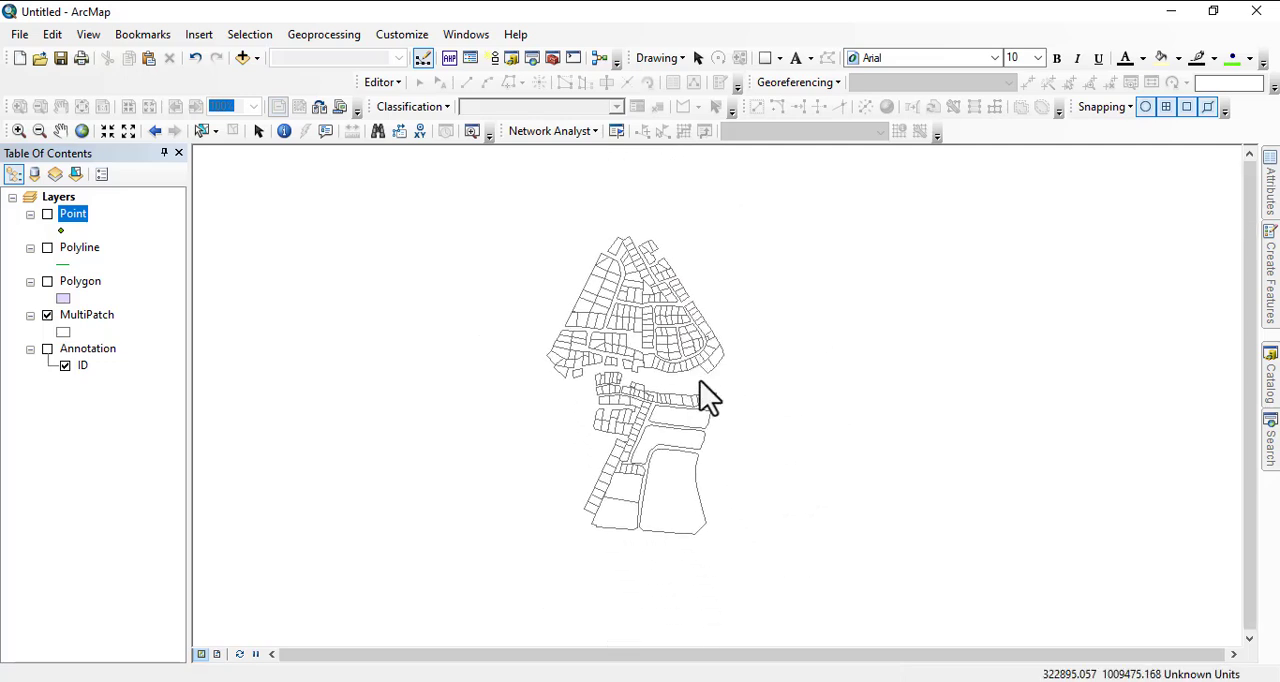
scroll(603, 333, "down", 2)
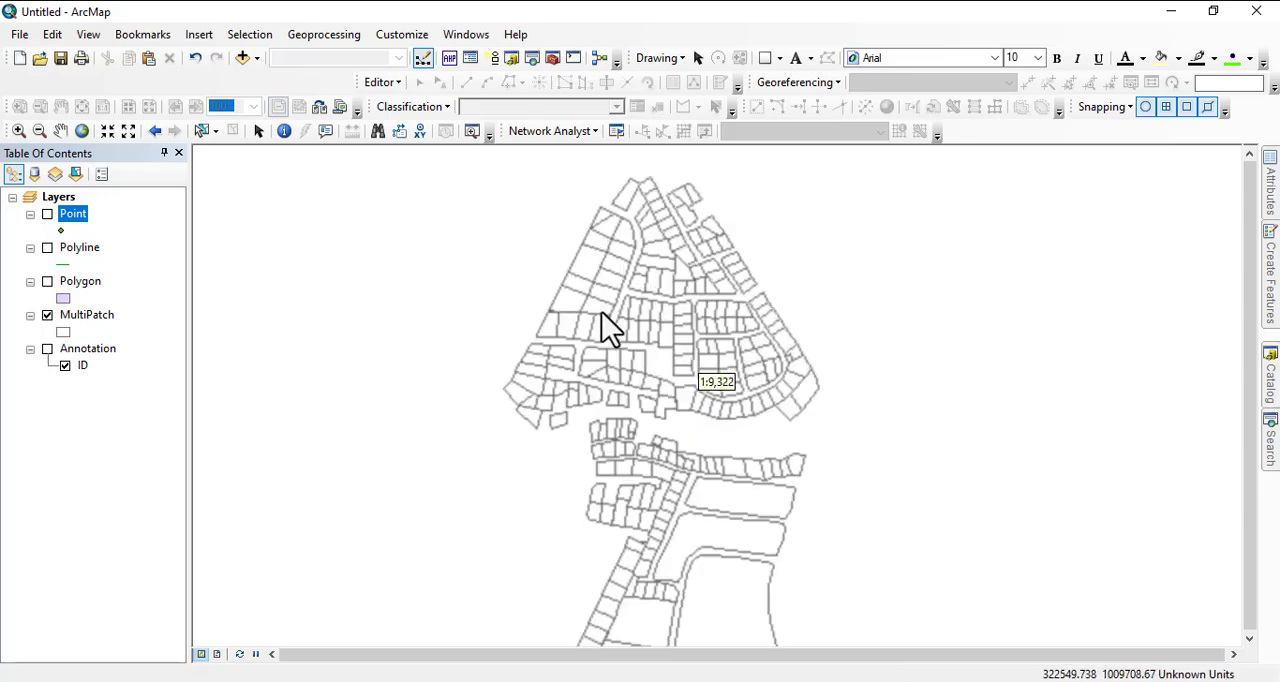
left_click_drag(732, 446, 670, 338)
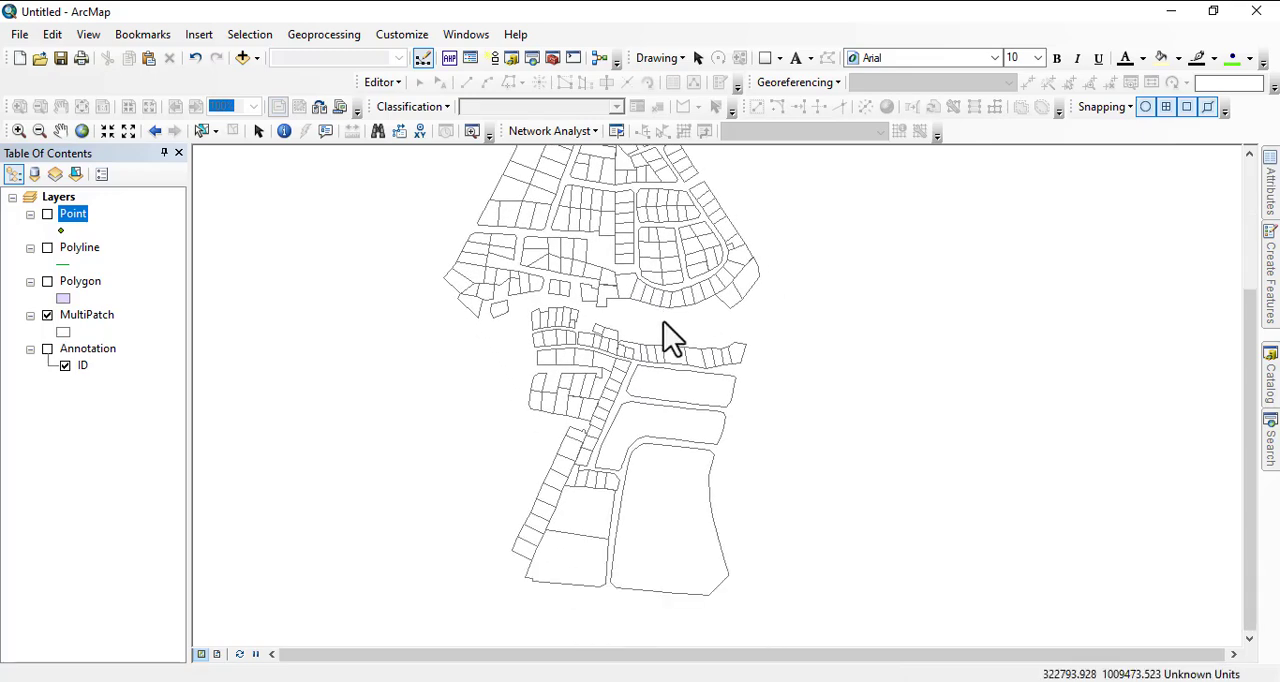